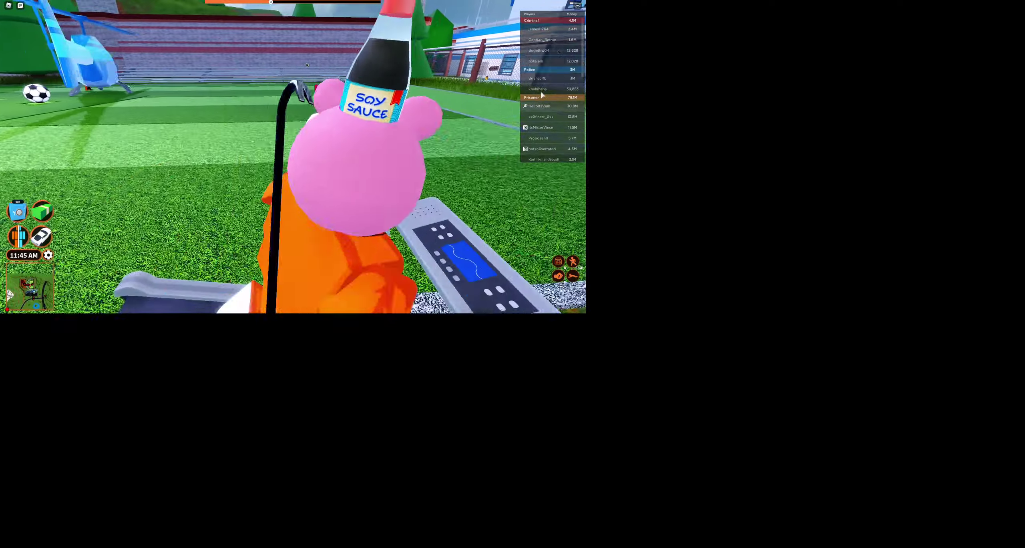
- Bring up the actions menu for a player in the player list
{"action": "left_click", "coordinate": [548, 94]}
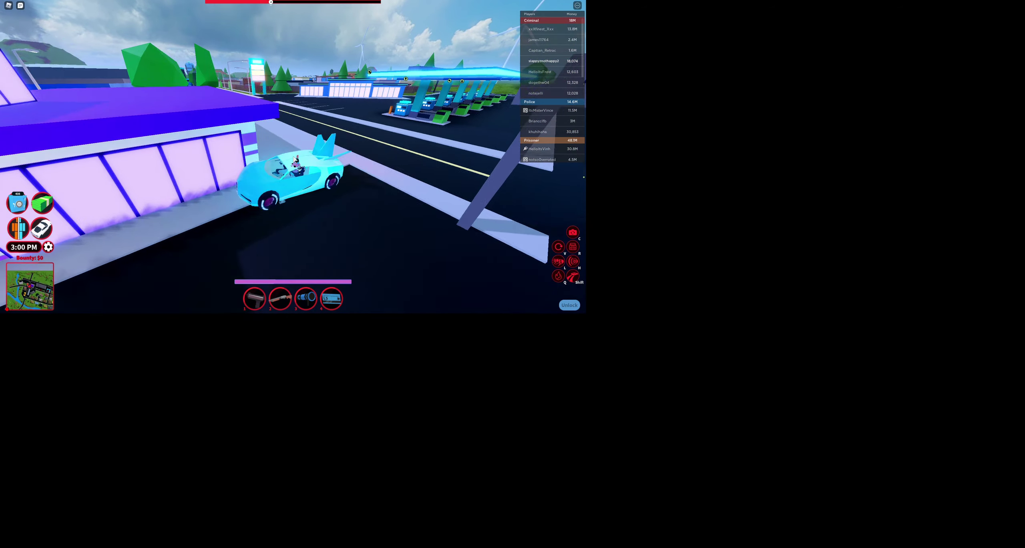
- Drive the cyan car forward out of the gas station lot onto the road
{"action": "key", "text": "w"}
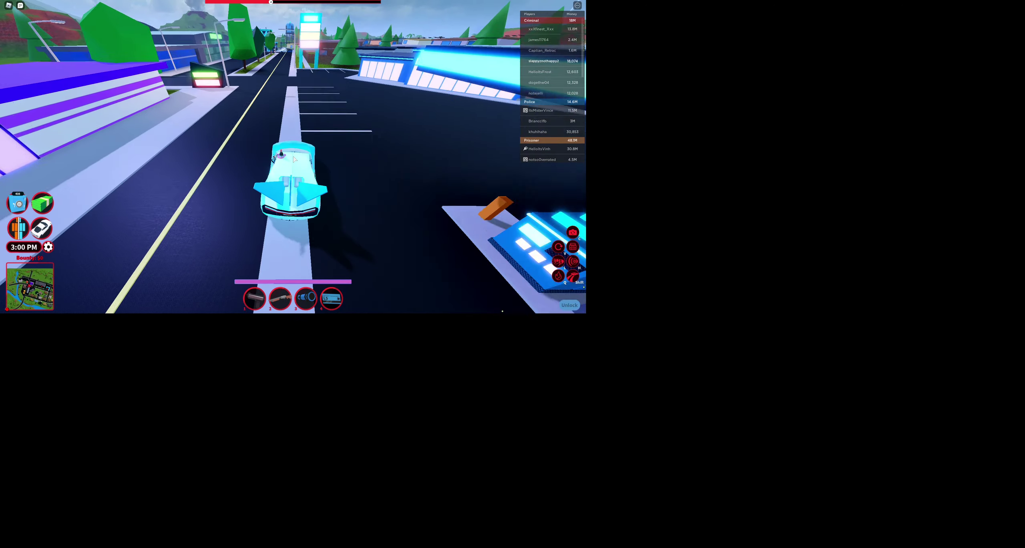
{"action": "key", "text": "w"}
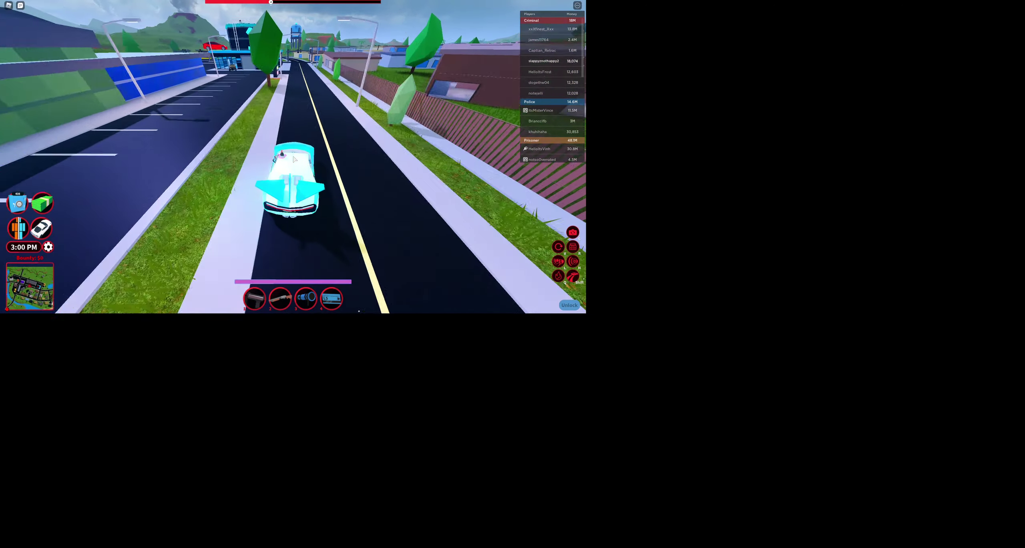
{"action": "key", "text": "w"}
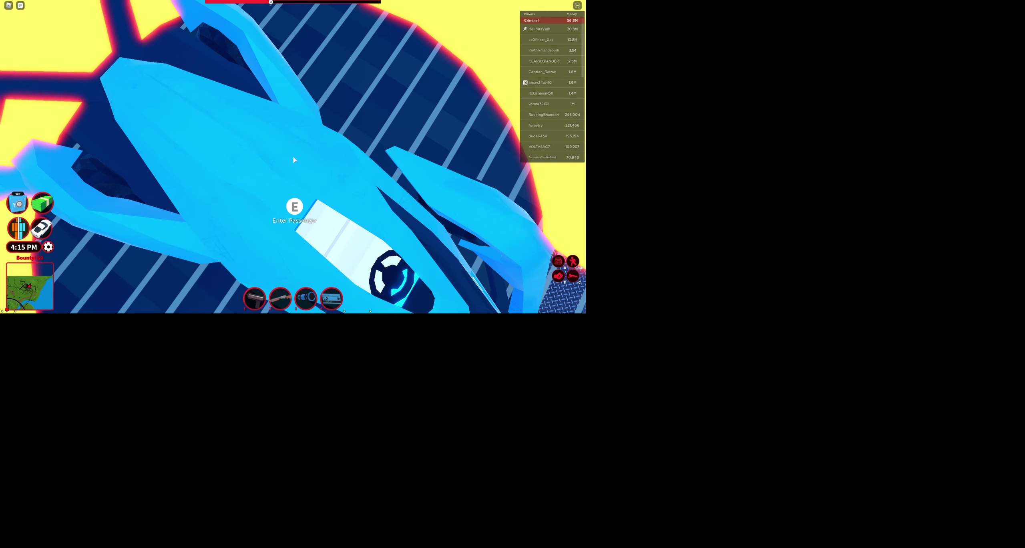
{"action": "scroll", "coordinate": [294, 160], "scroll_direction": "down", "scroll_amount": 5}
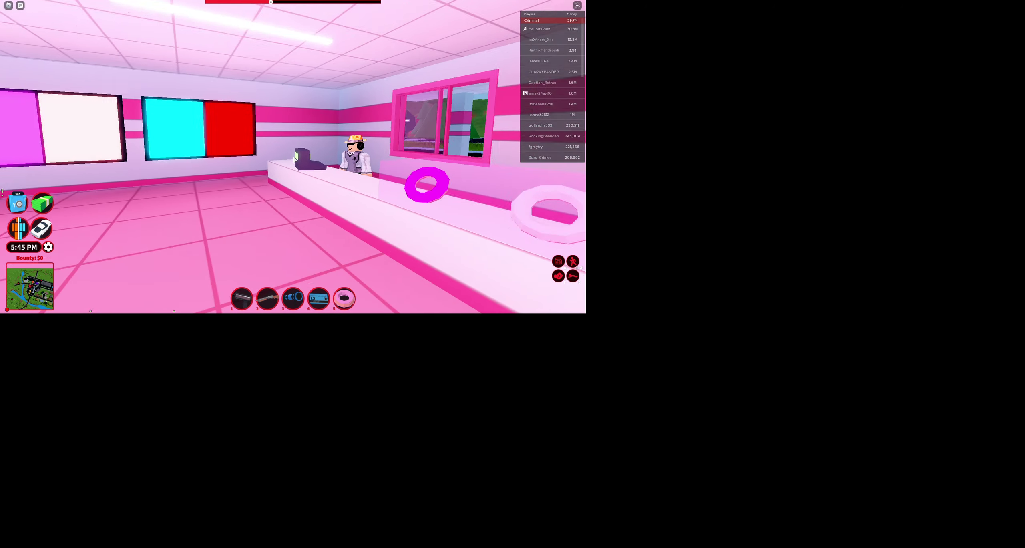
- Walk up to the donut shop clerk at the counter
{"action": "key", "text": "w"}
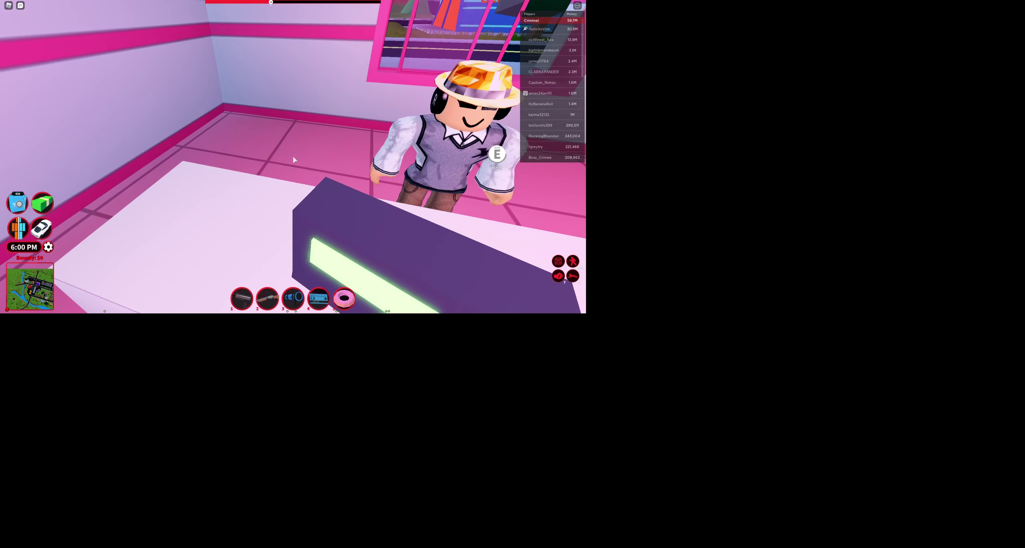
{"action": "scroll", "coordinate": [294, 160], "scroll_direction": "down", "scroll_amount": 2}
{"action": "scroll", "coordinate": [294, 160], "scroll_direction": "down", "scroll_amount": 2}
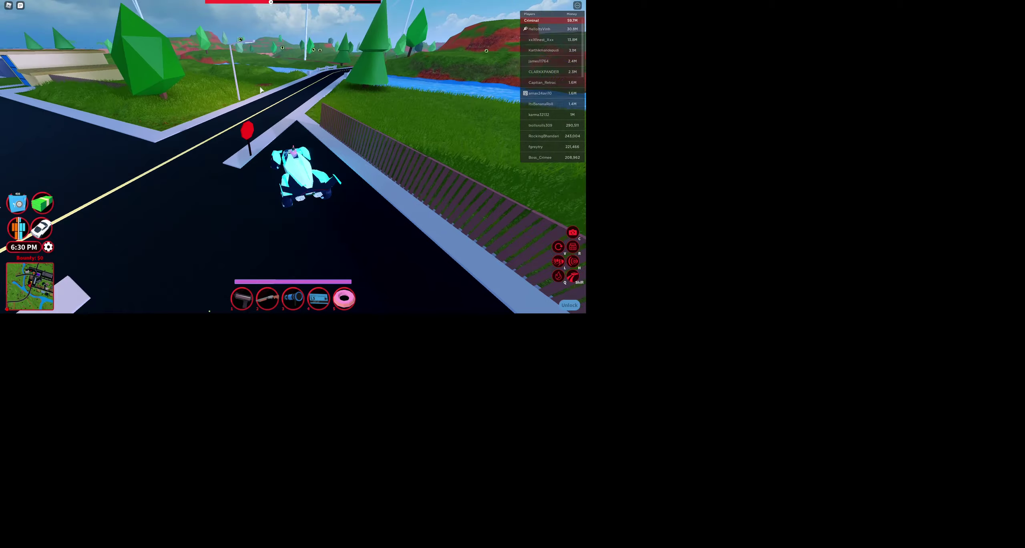
- Drive over the bridge, through the traffic-light intersection and past the green gas station
{"action": "key", "text": "w"}
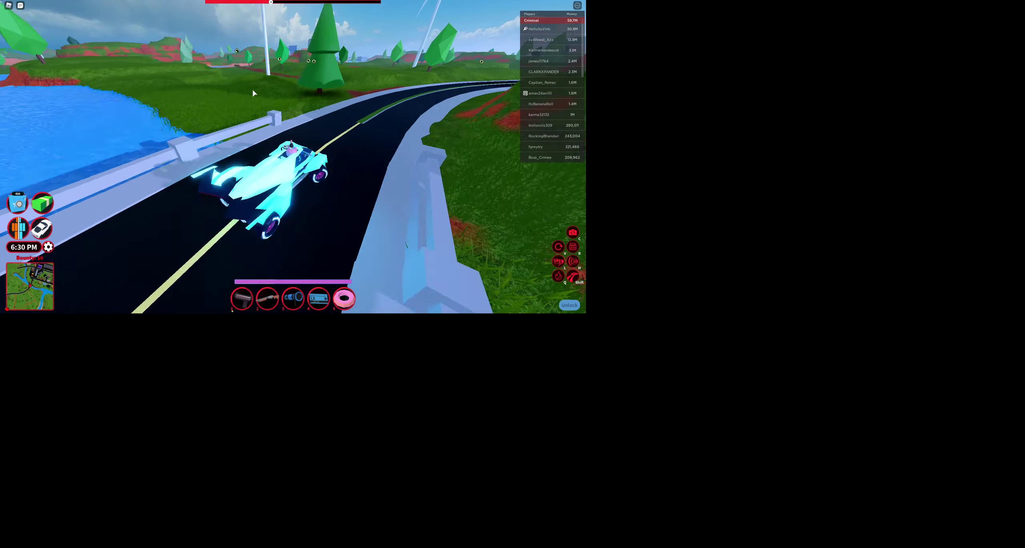
{"action": "key", "text": "w"}
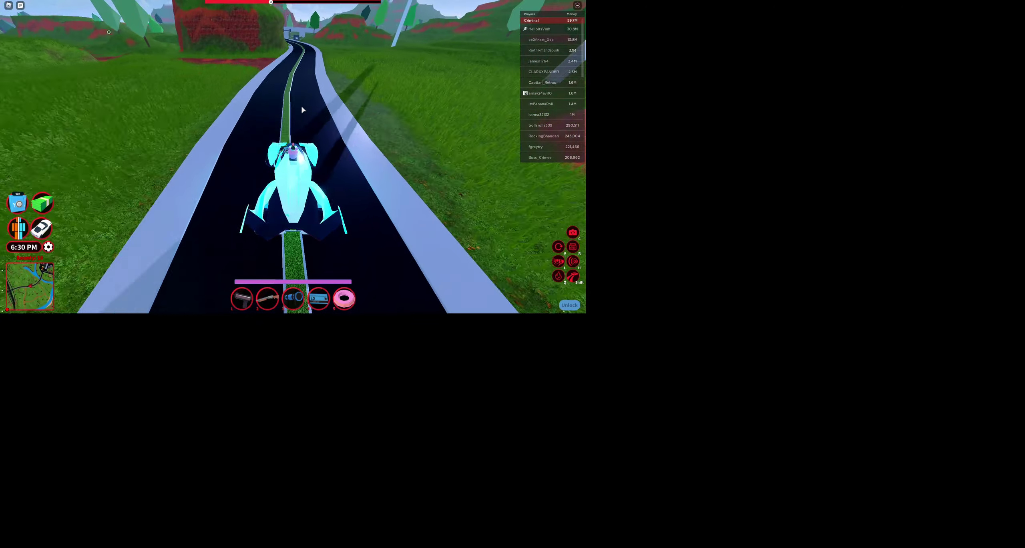
{"action": "key", "text": "w"}
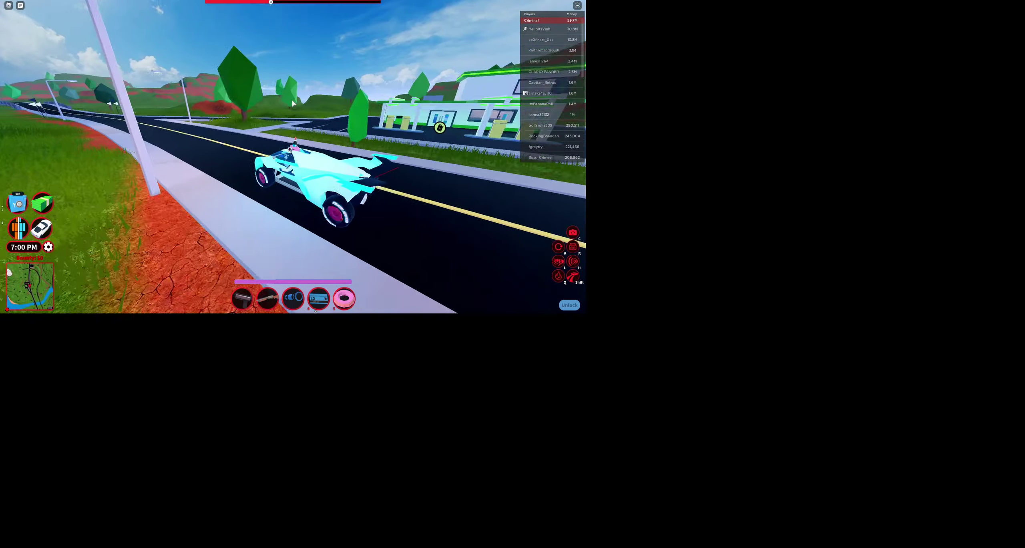
{"action": "key", "text": "w"}
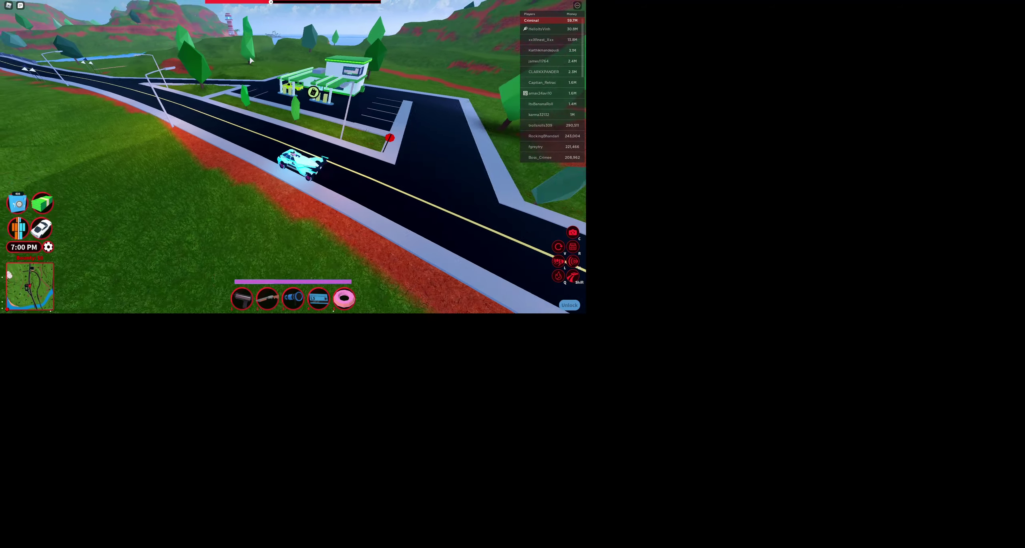
{"action": "key", "text": "w"}
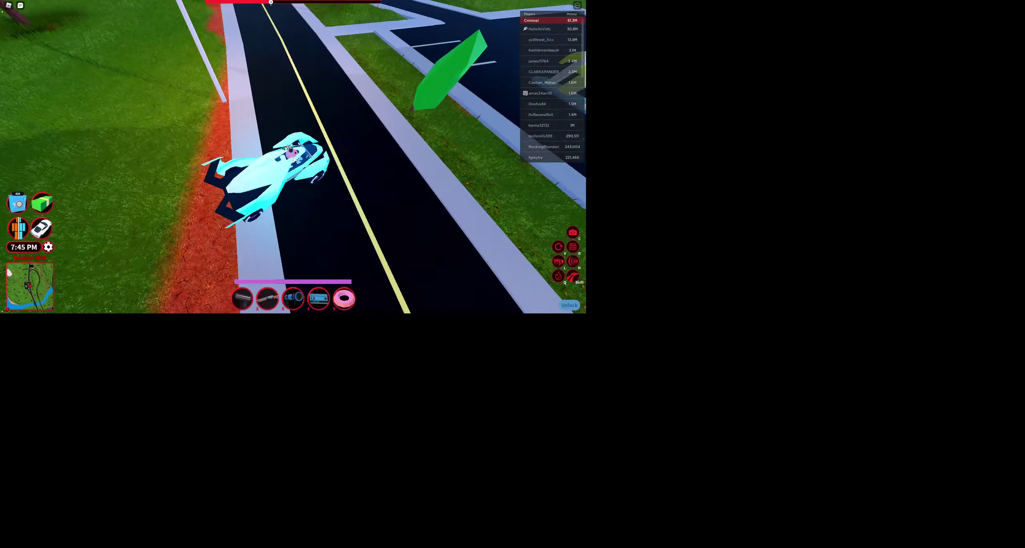
- Drive from the grass back onto the road, past the bridge and train toward the containers
{"action": "key", "text": "w"}
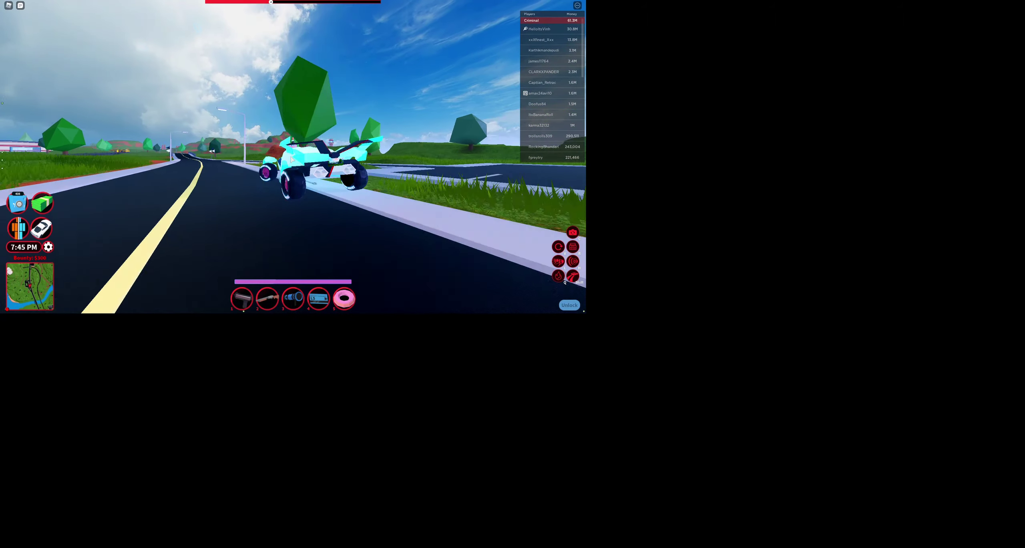
{"action": "key", "text": "w"}
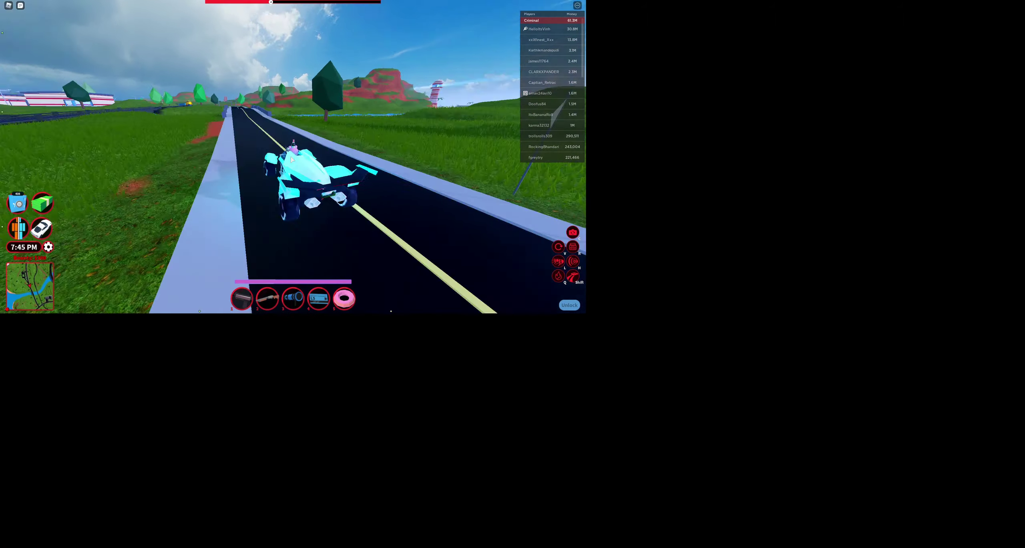
{"action": "key", "text": "w"}
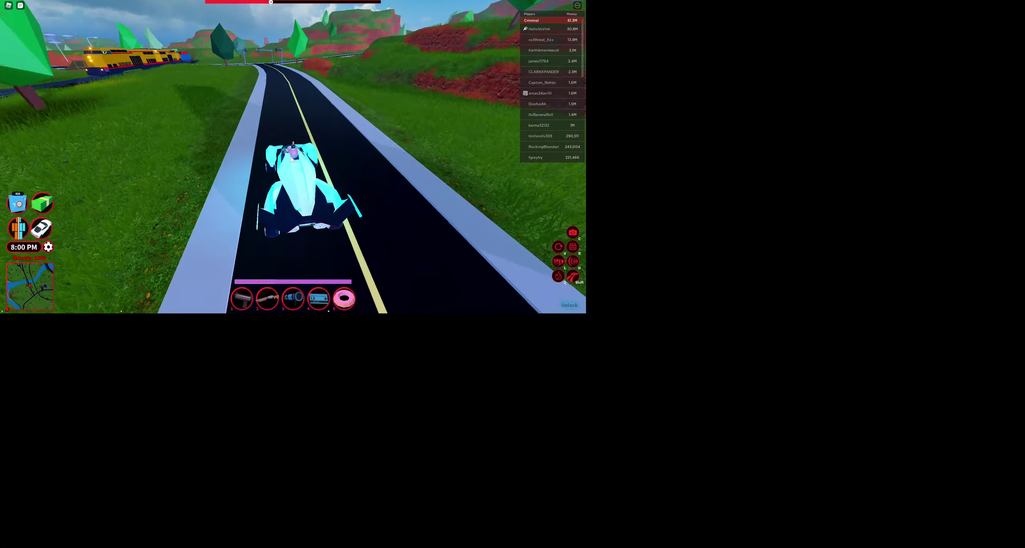
{"action": "key", "text": "w"}
{"action": "key", "text": "w"}
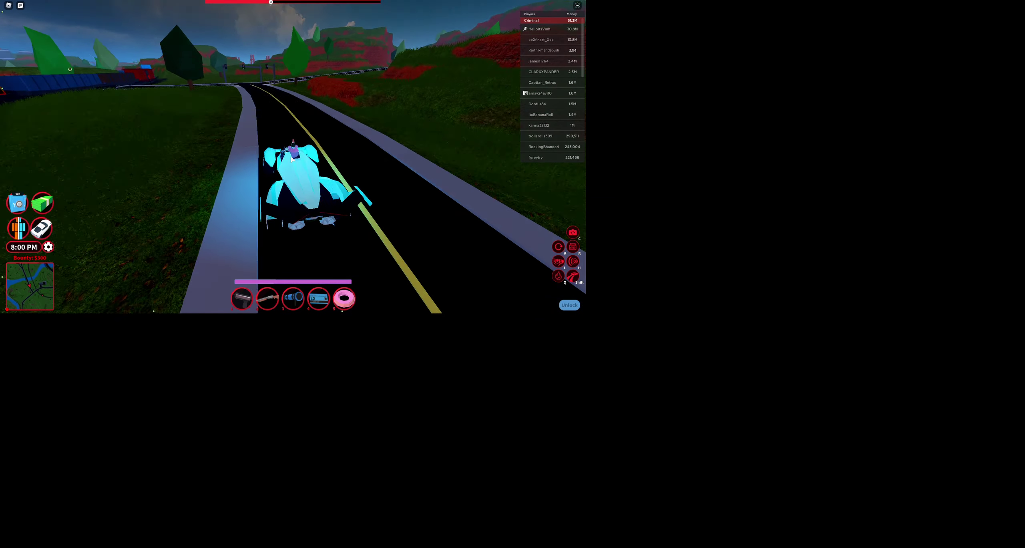
{"action": "key", "text": "w"}
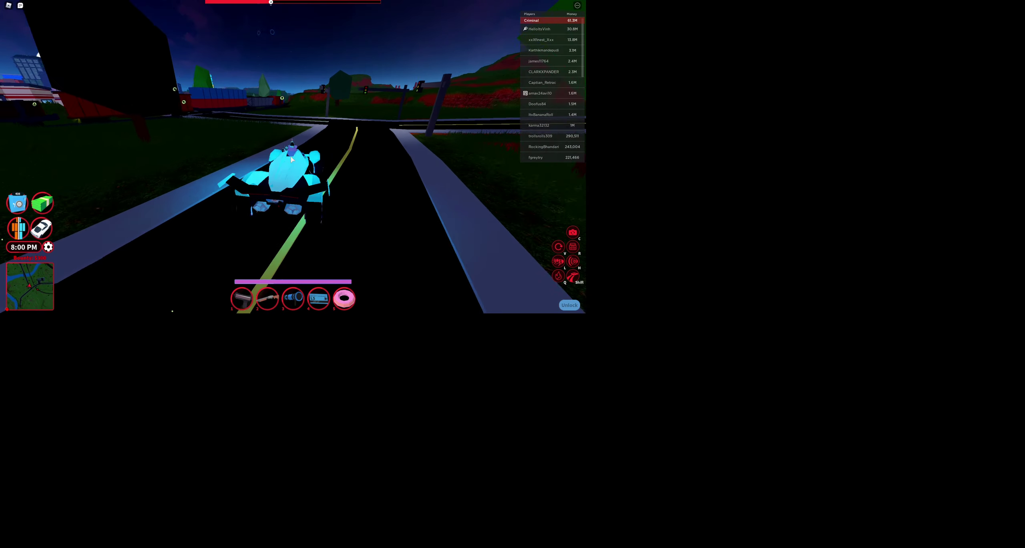
{"action": "key", "text": "w"}
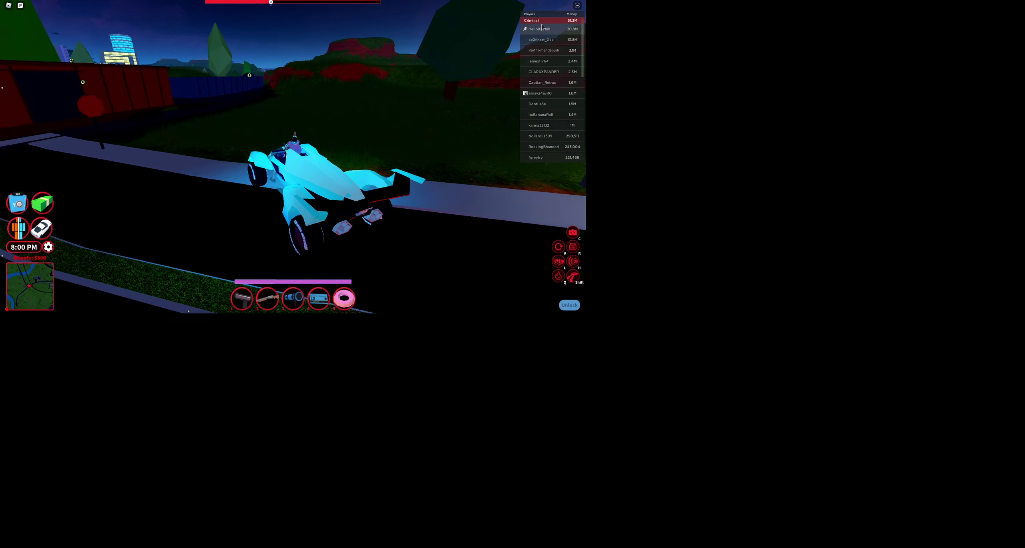
- Drive past the stop sign and along the streets into town
{"action": "left_click", "coordinate": [543, 30]}
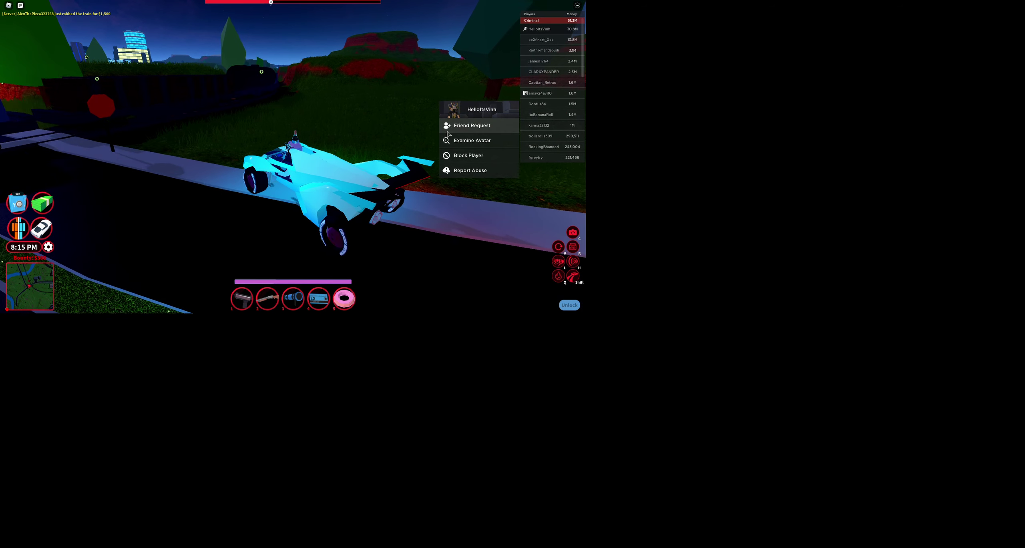
{"action": "key", "text": "w"}
{"action": "key", "text": "w"}
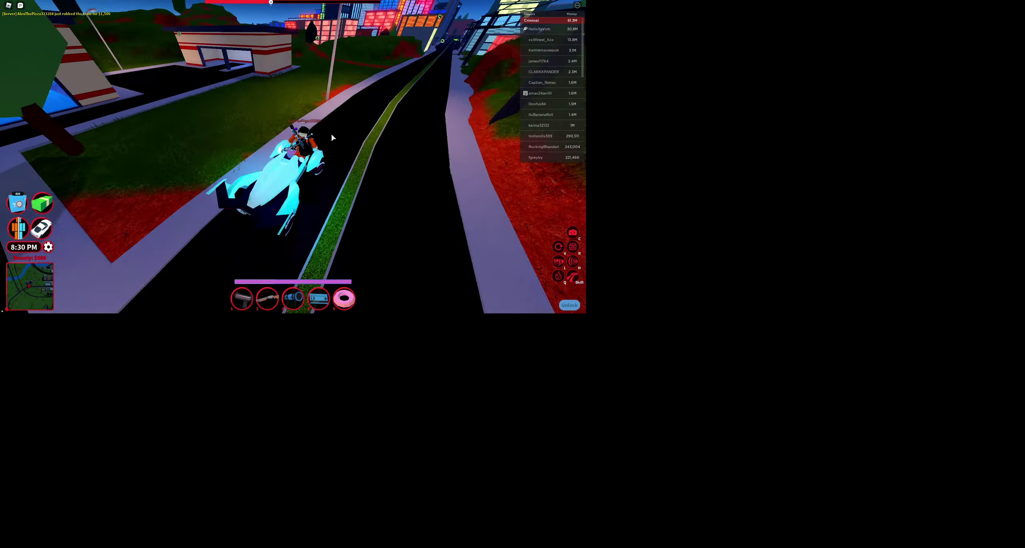
{"action": "key", "text": "w"}
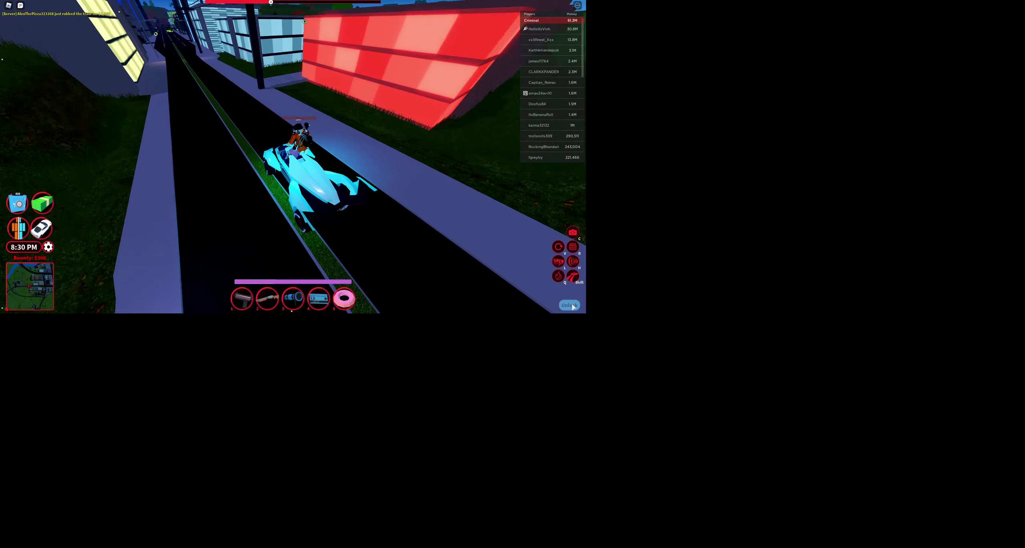
{"action": "key", "text": "w"}
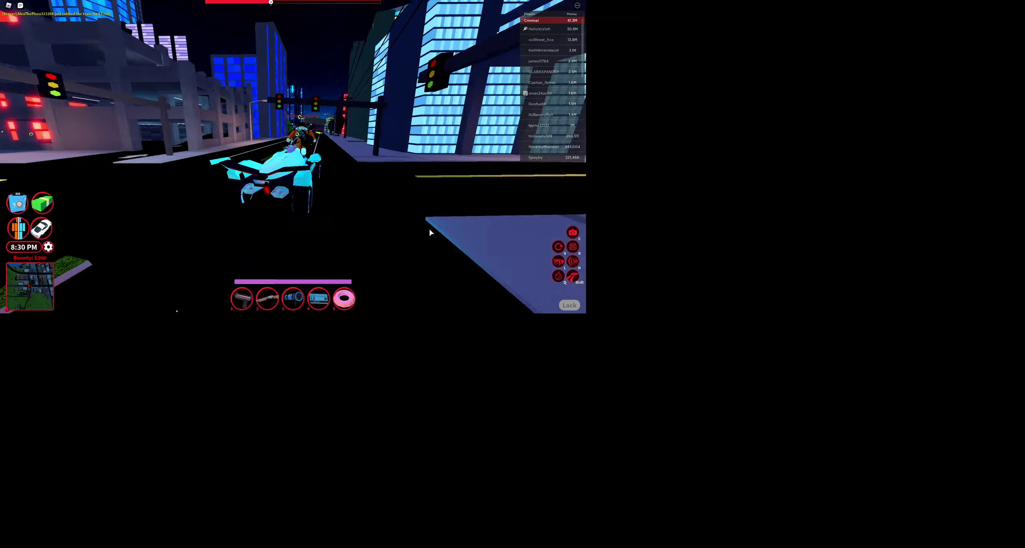
{"action": "key", "text": "w"}
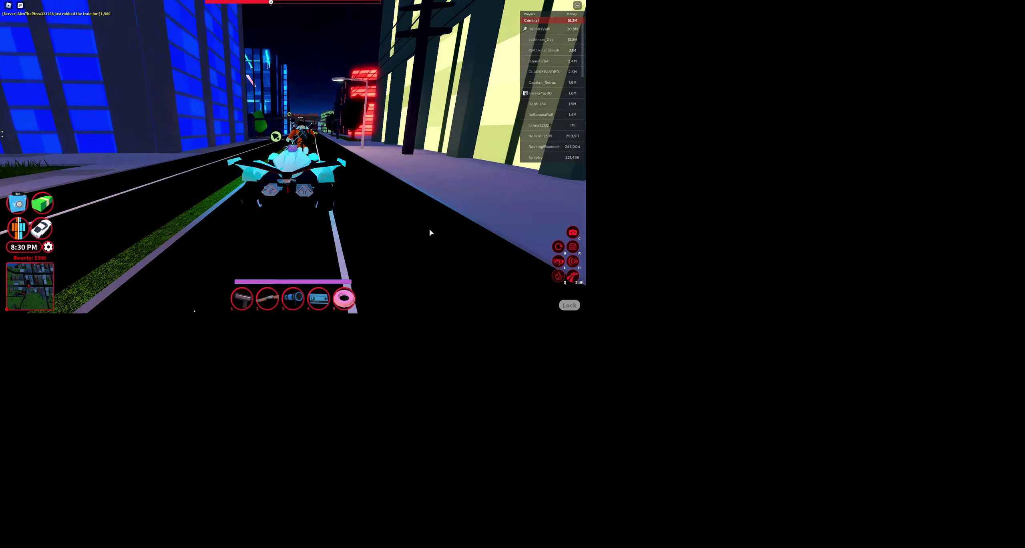
{"action": "key", "text": "w"}
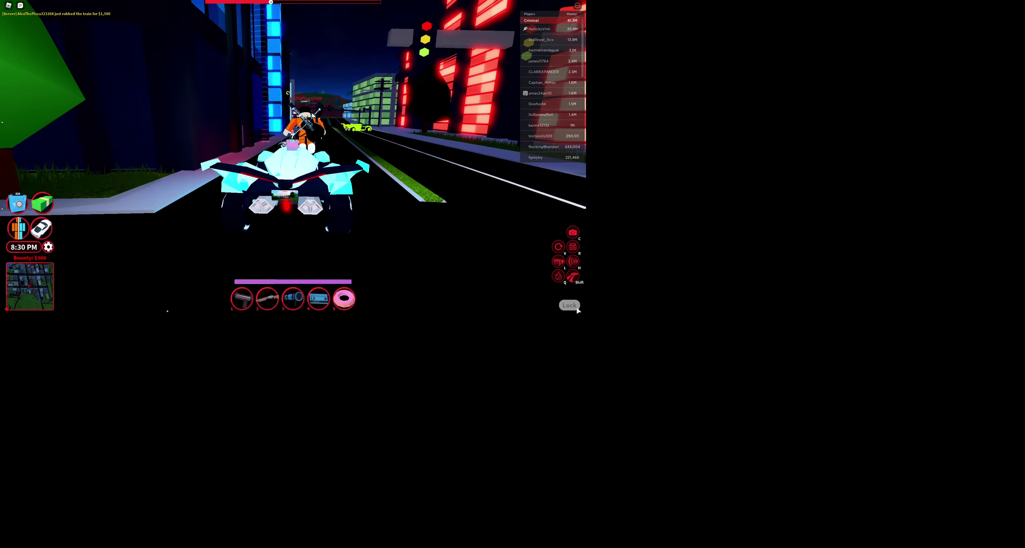
- Hop out and back into the cyan car, then drive from the grass along the street
{"action": "key", "text": "space"}
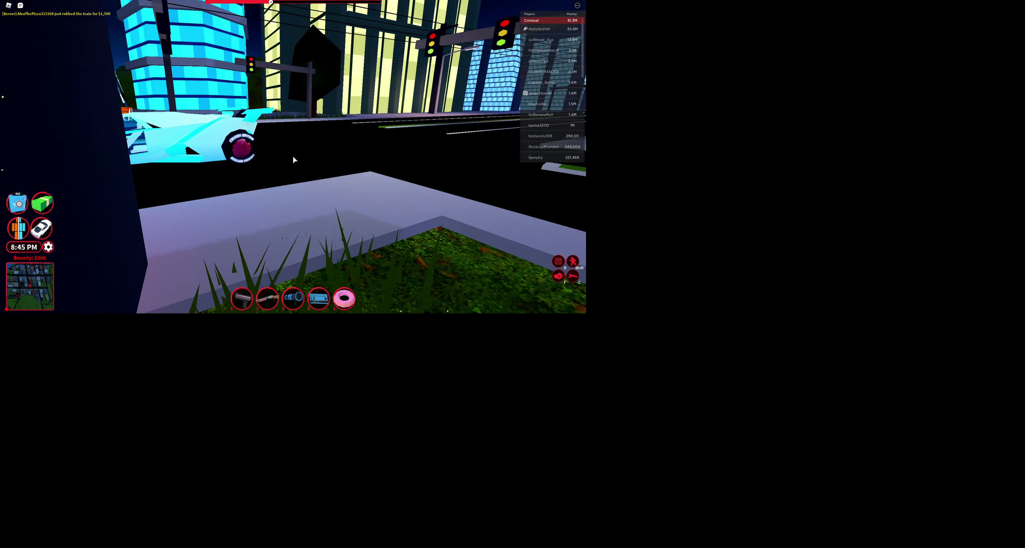
{"action": "key", "text": "w"}
{"action": "key", "text": "e"}
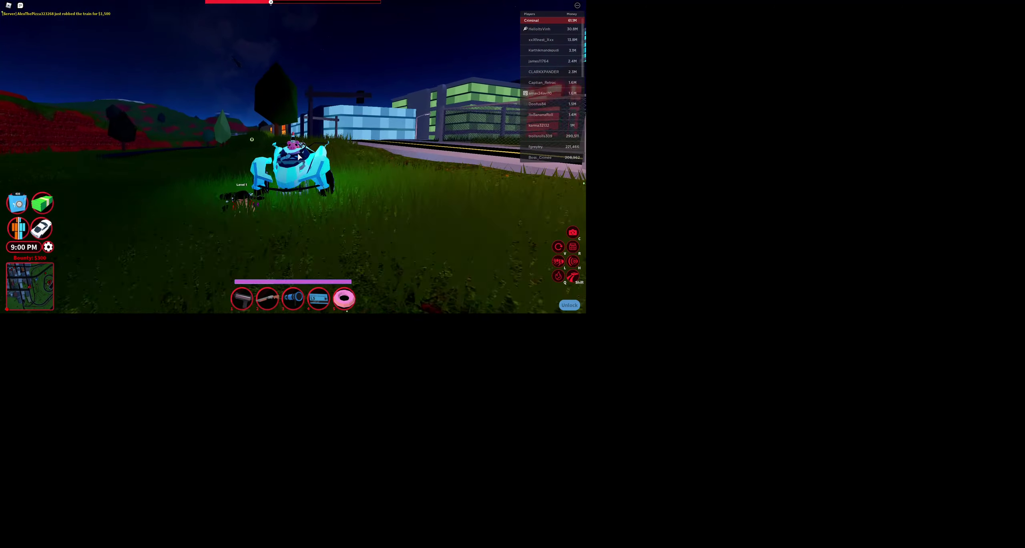
{"action": "key", "text": "w"}
{"action": "key", "text": "w"}
{"action": "key", "text": "w"}
{"action": "key", "text": "w"}
{"action": "key", "text": "w"}
{"action": "key", "text": "w"}
{"action": "key", "text": "w"}
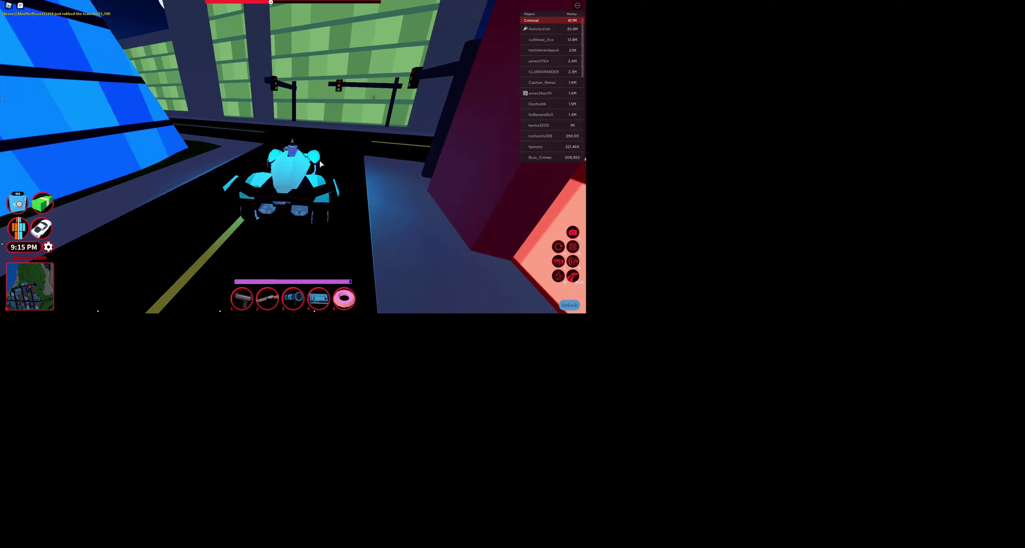
{"action": "key", "text": "w"}
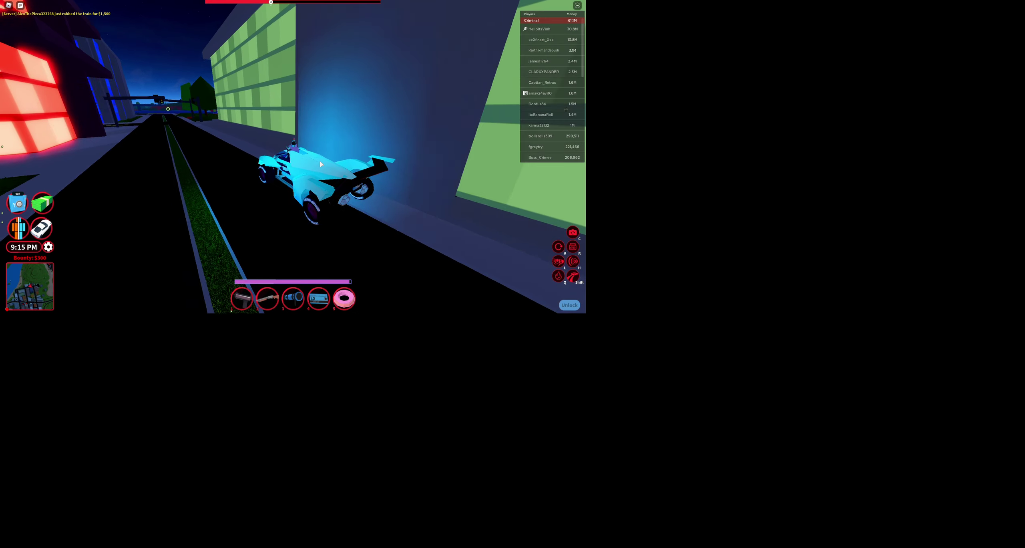
{"action": "key", "text": "w"}
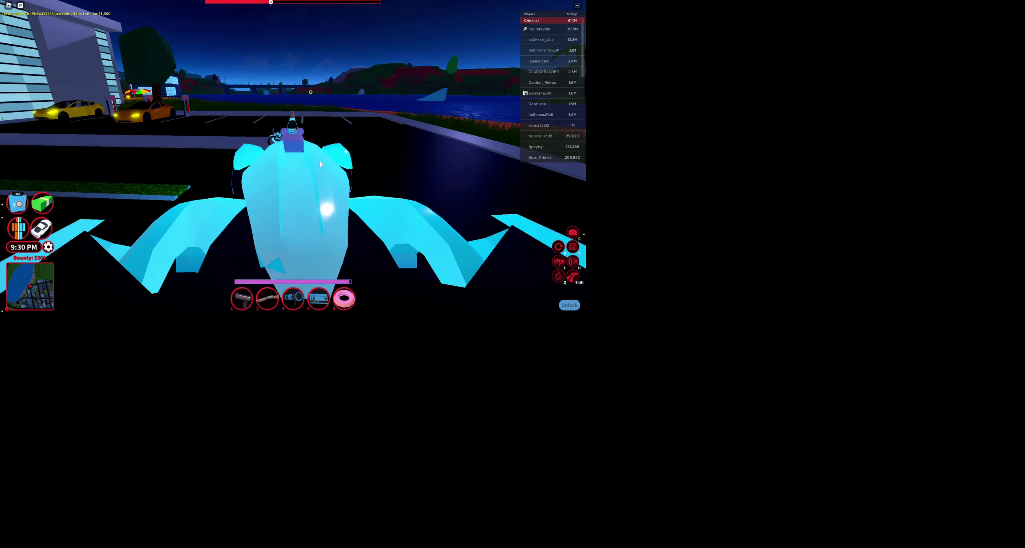
- Nudge the supercar forward, then take the driver's seat of the black police car
{"action": "key", "text": "w"}
{"action": "key", "text": "w"}
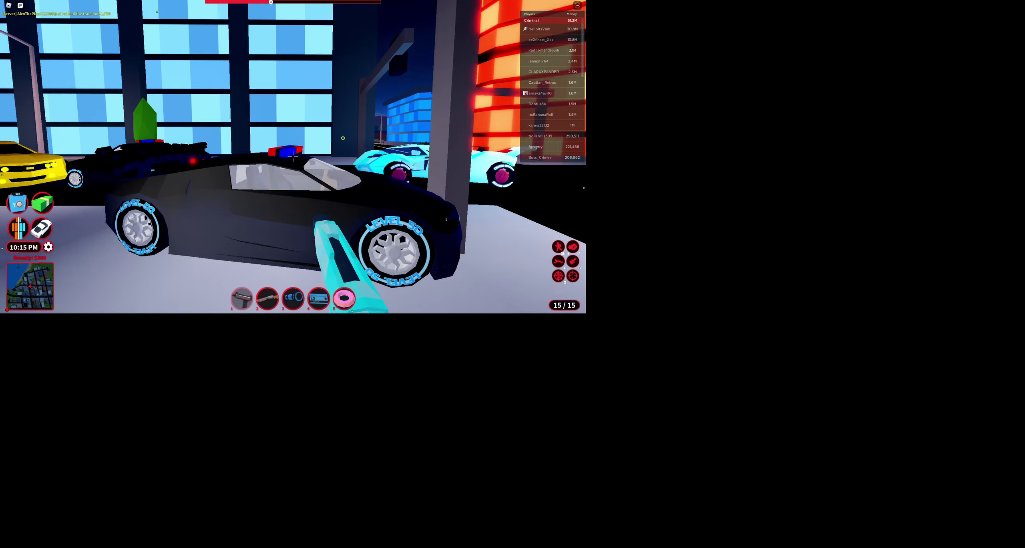
{"action": "key", "text": "e"}
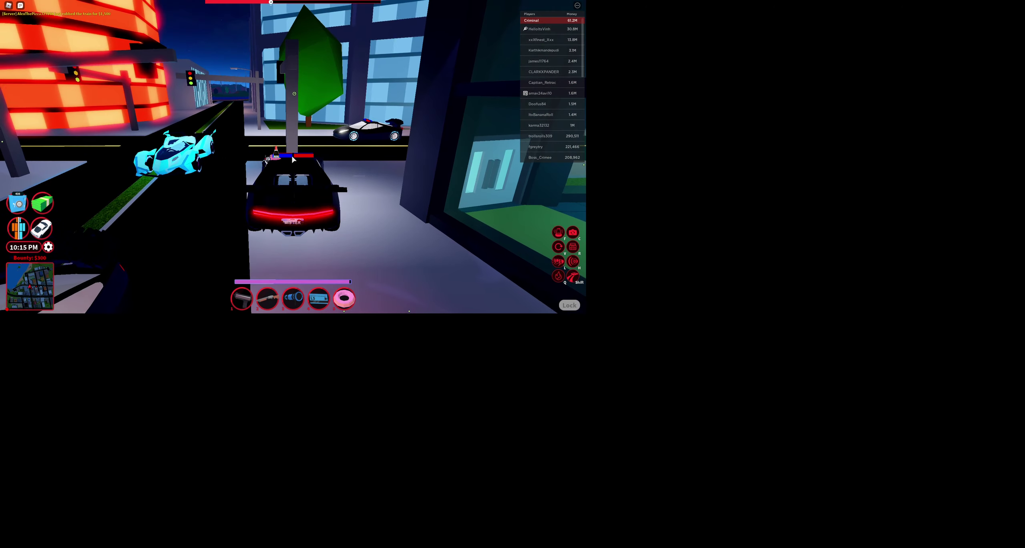
- Drive the police car down the road out of town and step out onto the road
{"action": "key", "text": "w"}
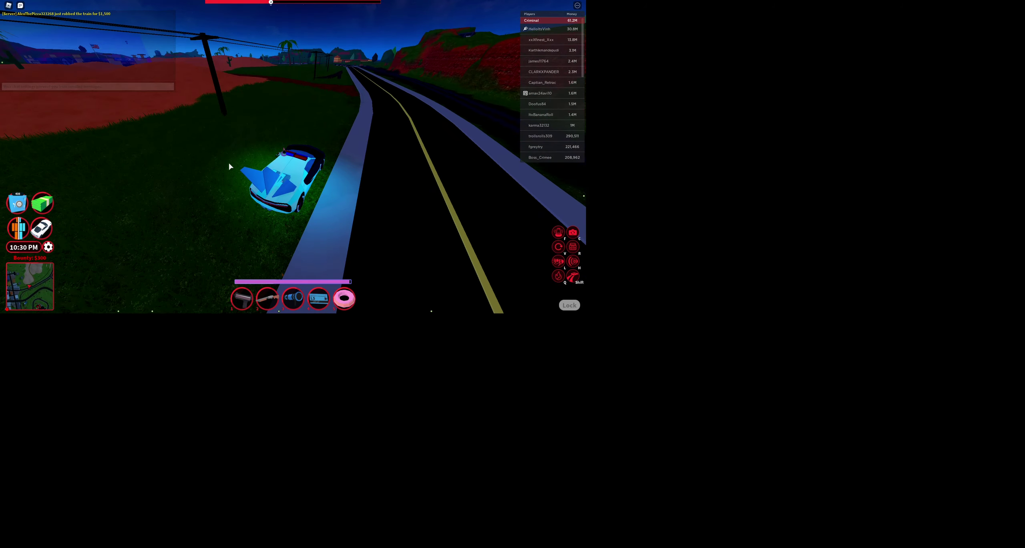
{"action": "key", "text": "space"}
{"action": "key", "text": "v"}
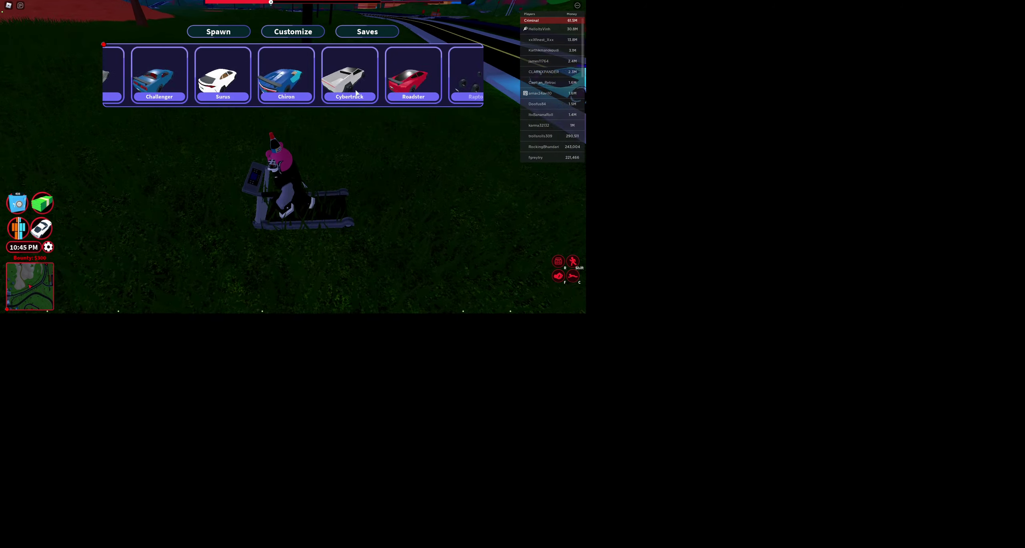
{"action": "scroll", "coordinate": [356, 94], "scroll_direction": "down", "scroll_amount": 3}
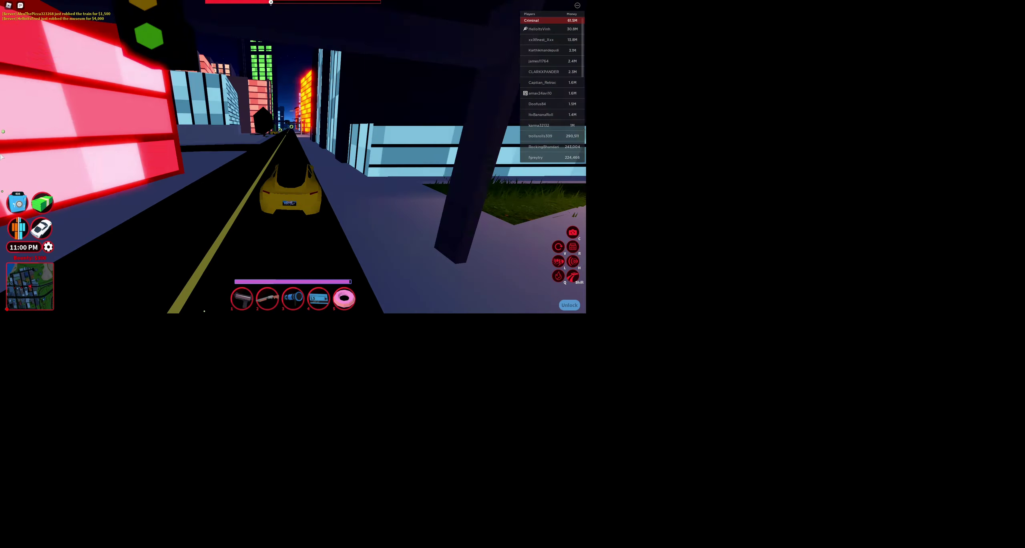
- Drive into the neon city, switch to the cyan car, and enter the building on foot
{"action": "key", "text": "w"}
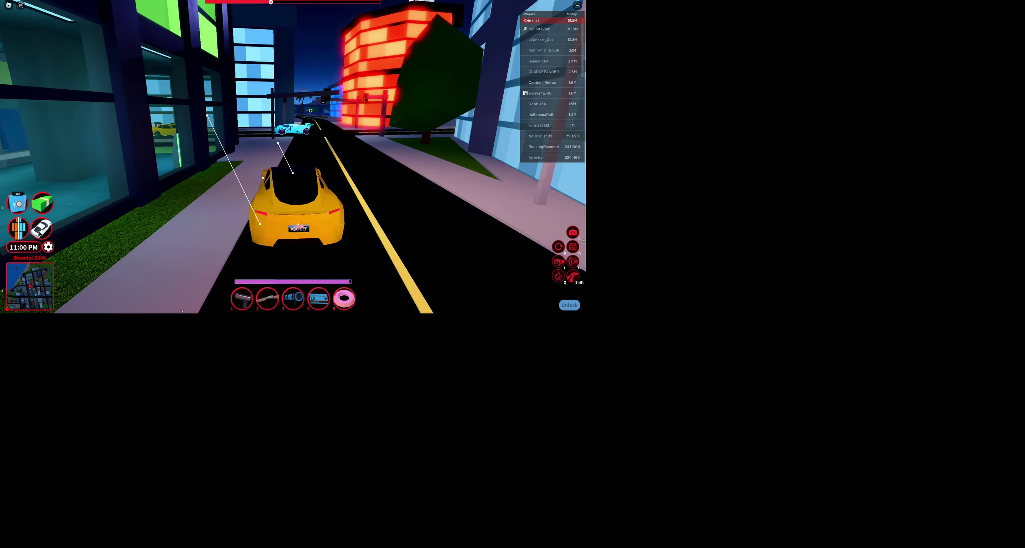
{"action": "key", "text": "w"}
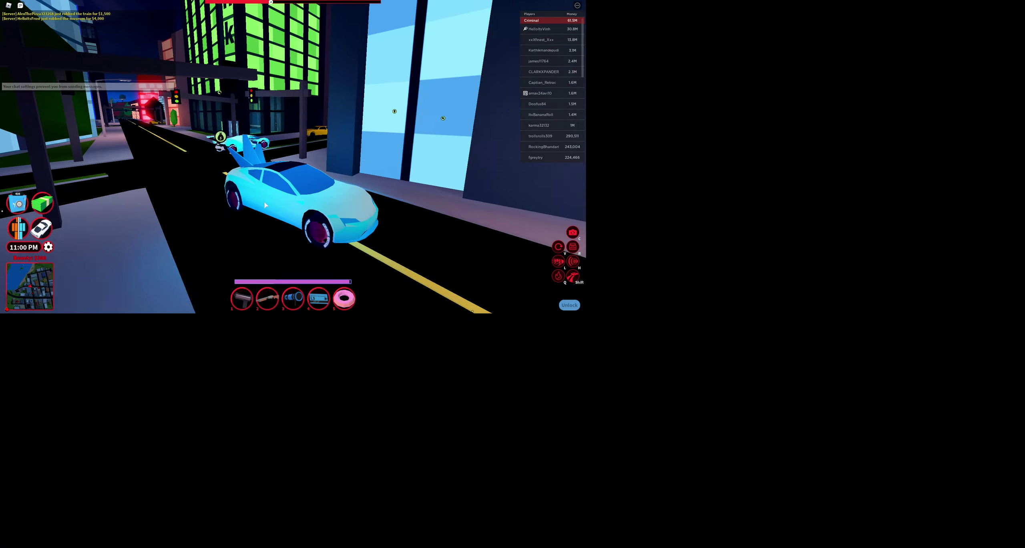
{"action": "key", "text": "w"}
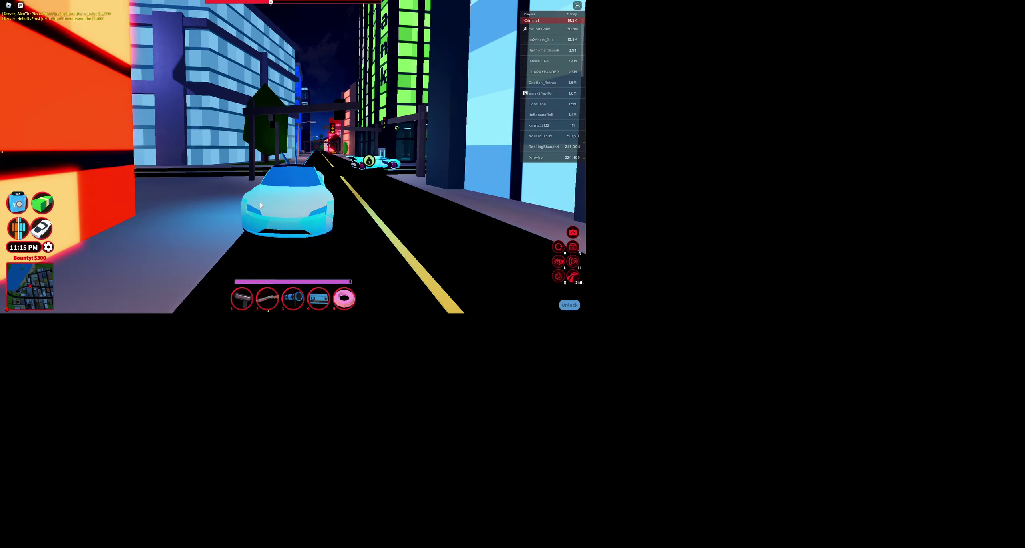
{"action": "key", "text": "w"}
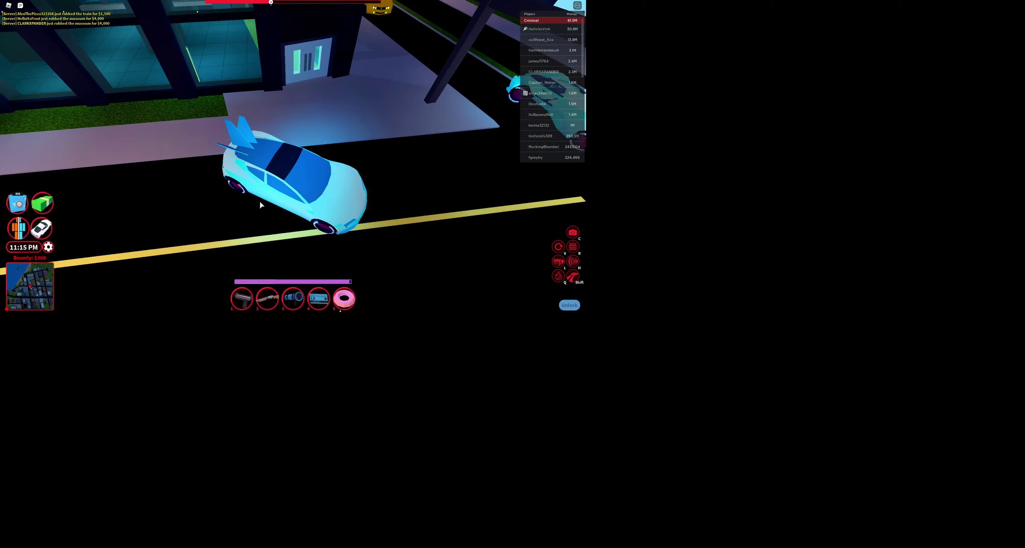
{"action": "key", "text": "e"}
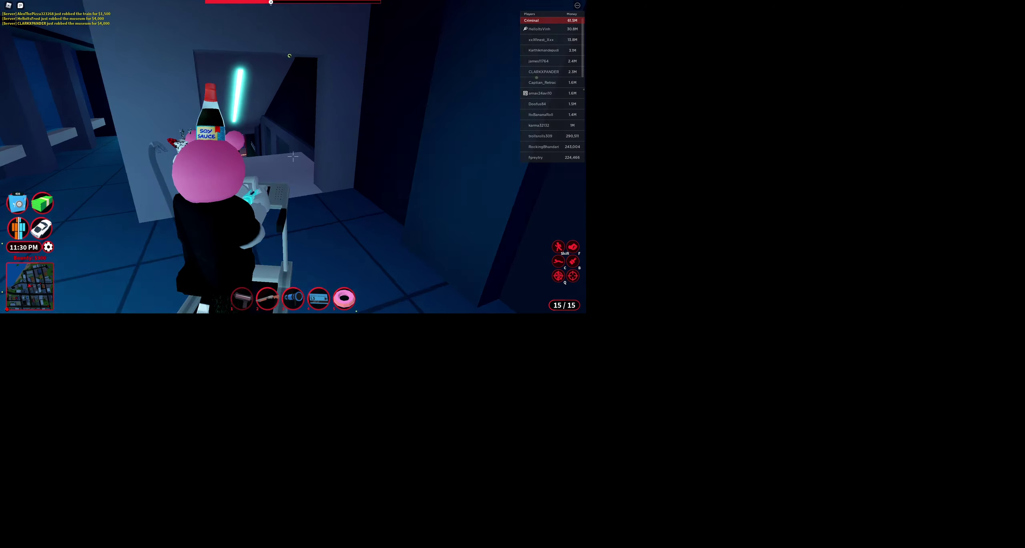
- Move through the museum corridors, stairs and rooms, collecting loot up to $450
{"action": "key", "text": "w"}
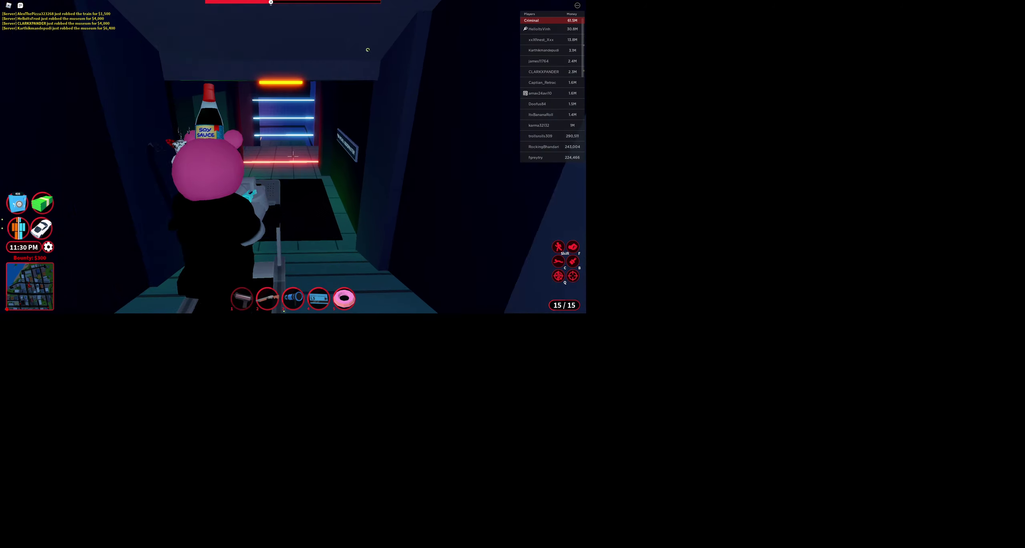
{"action": "key", "text": "w"}
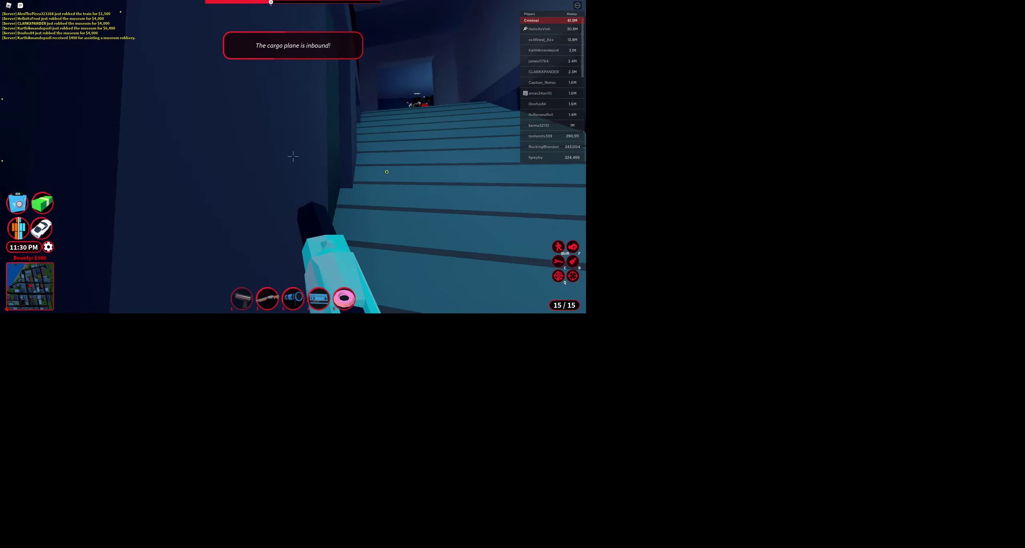
{"action": "key", "text": "w"}
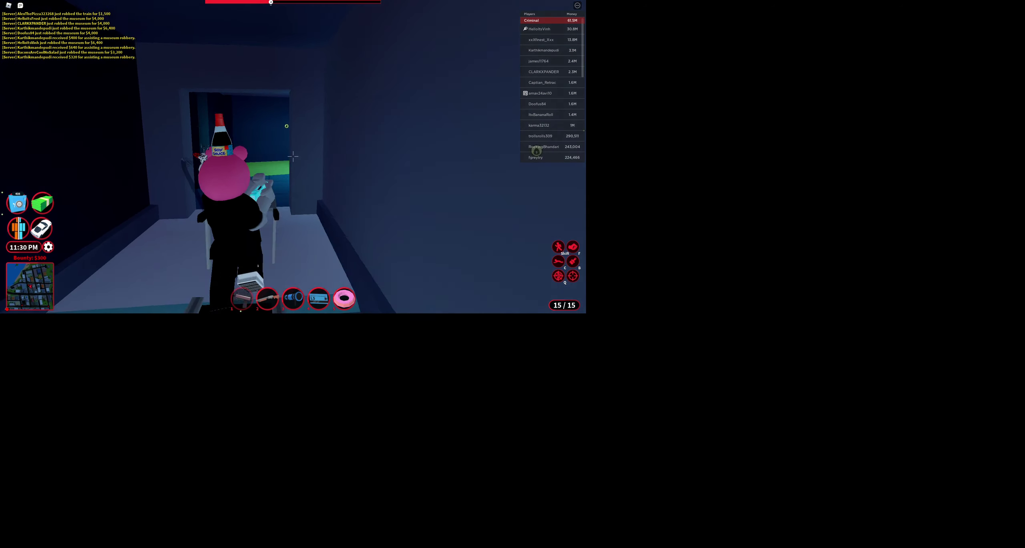
{"action": "key", "text": "w"}
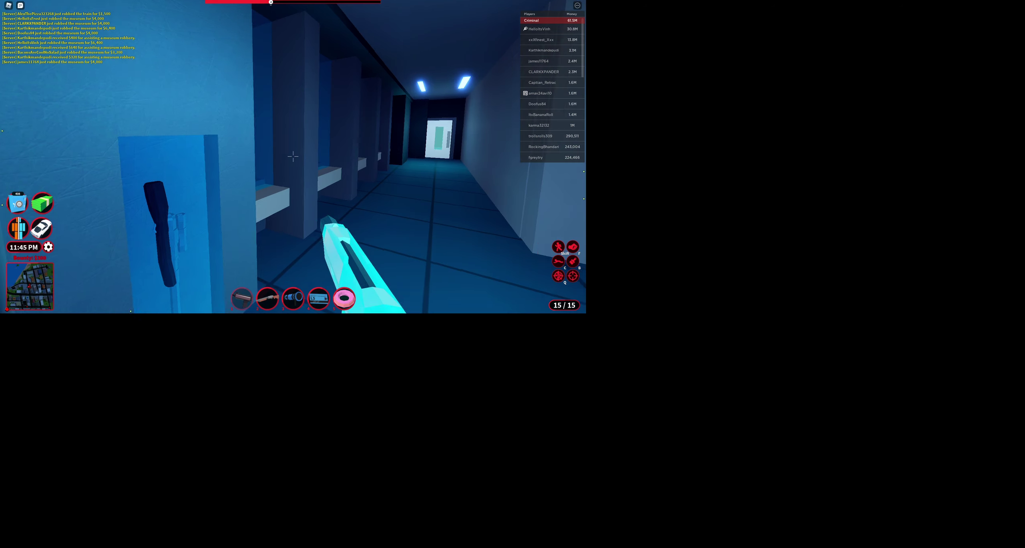
{"action": "key", "text": "w"}
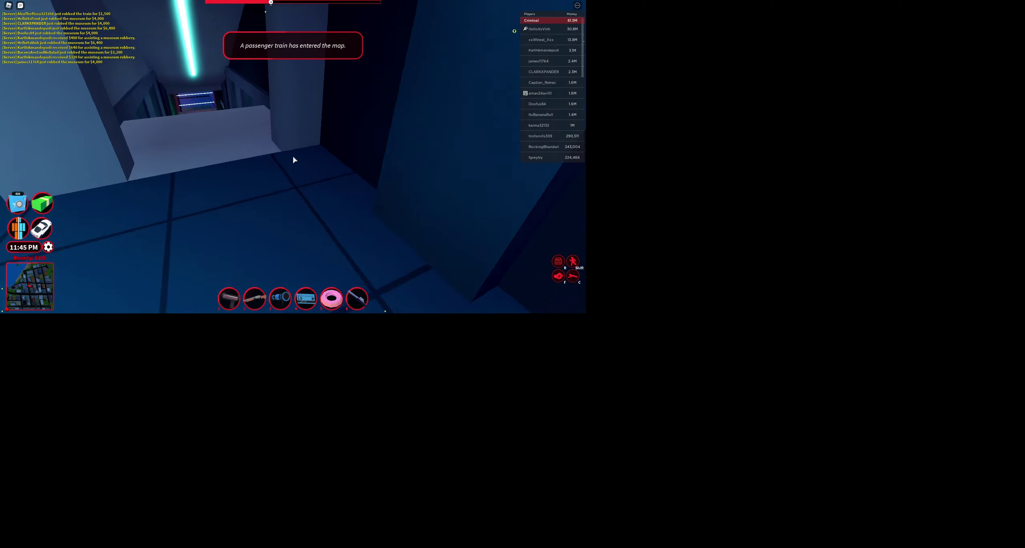
{"action": "key", "text": "w"}
{"action": "scroll", "coordinate": [294, 156], "scroll_direction": "down", "scroll_amount": 3}
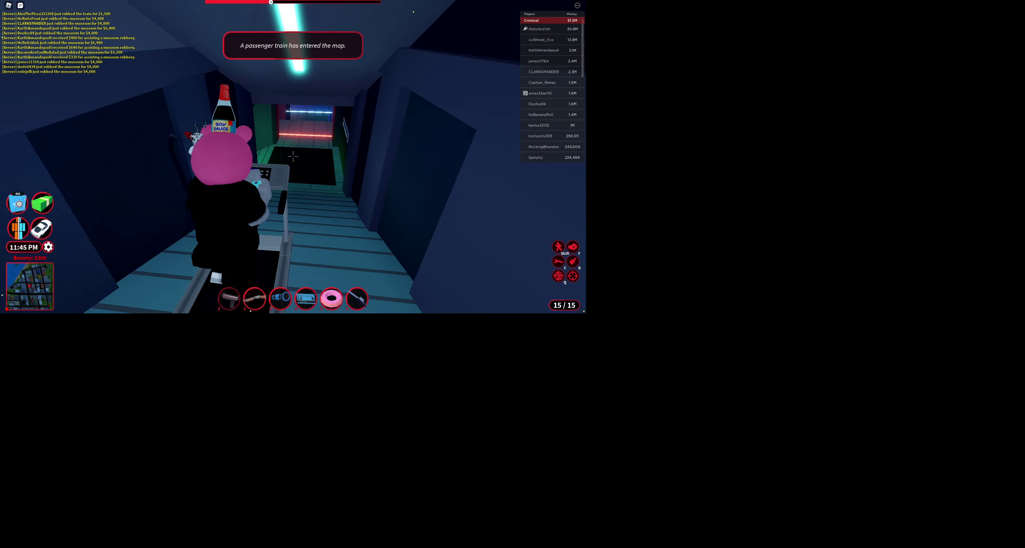
{"action": "key", "text": "w"}
{"action": "scroll", "coordinate": [294, 156], "scroll_direction": "up", "scroll_amount": 3}
{"action": "key", "text": "w"}
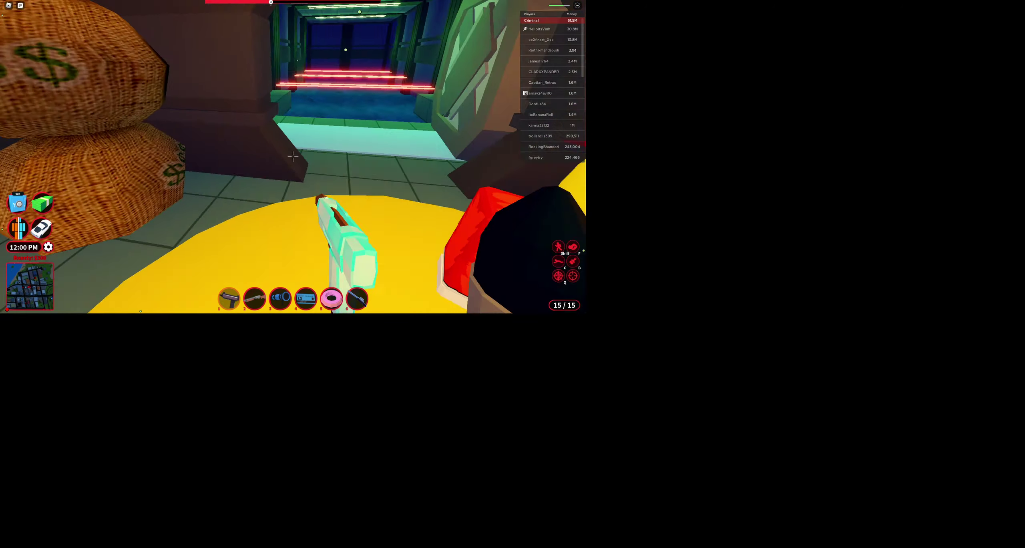
{"action": "left_click_drag", "start_coordinate": [330, 158], "coordinate": [295, 160]}
{"action": "scroll", "coordinate": [295, 161], "scroll_direction": "up", "scroll_amount": 5}
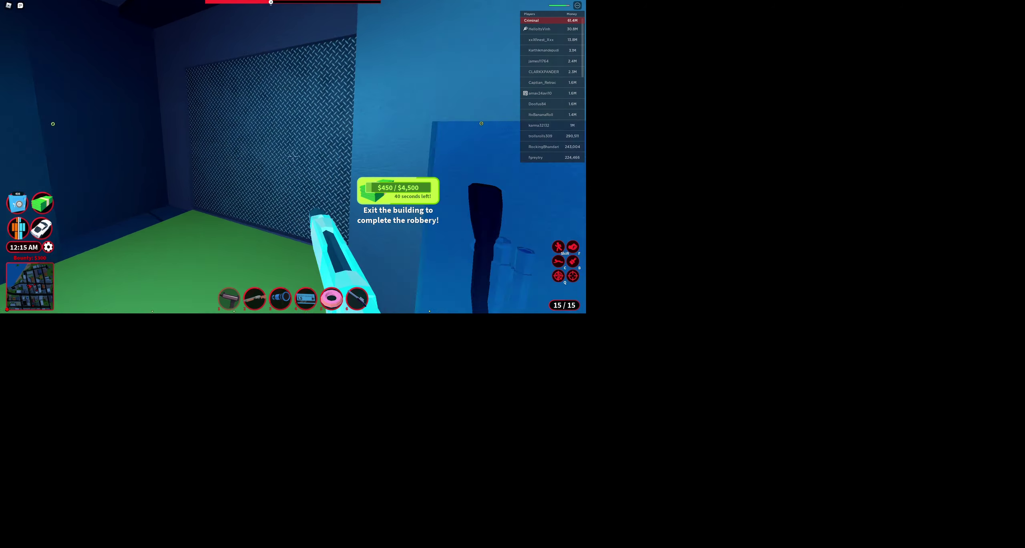
- Walk out the museum exit door and get into the parked car, finishing the robbery
{"action": "key", "text": "w"}
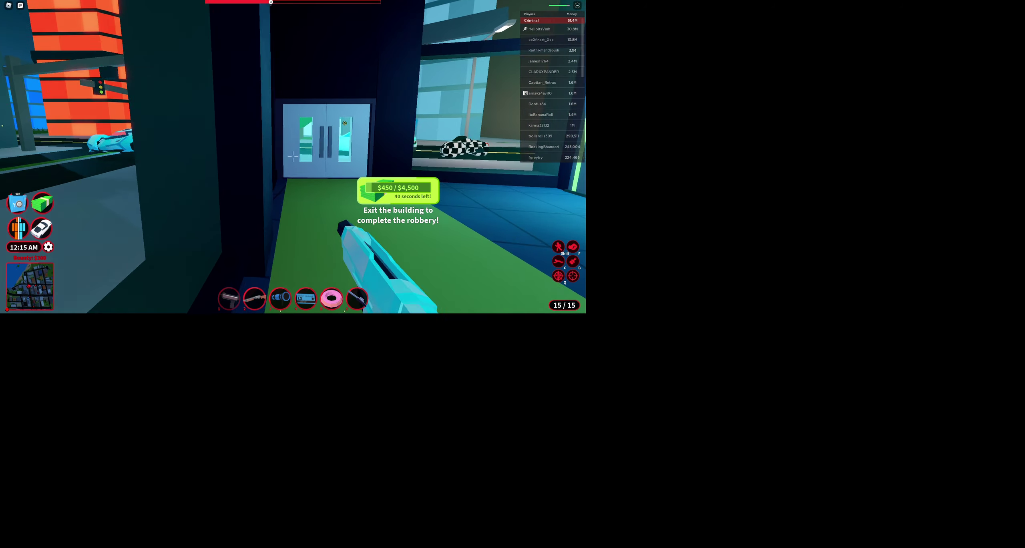
{"action": "key", "text": "w"}
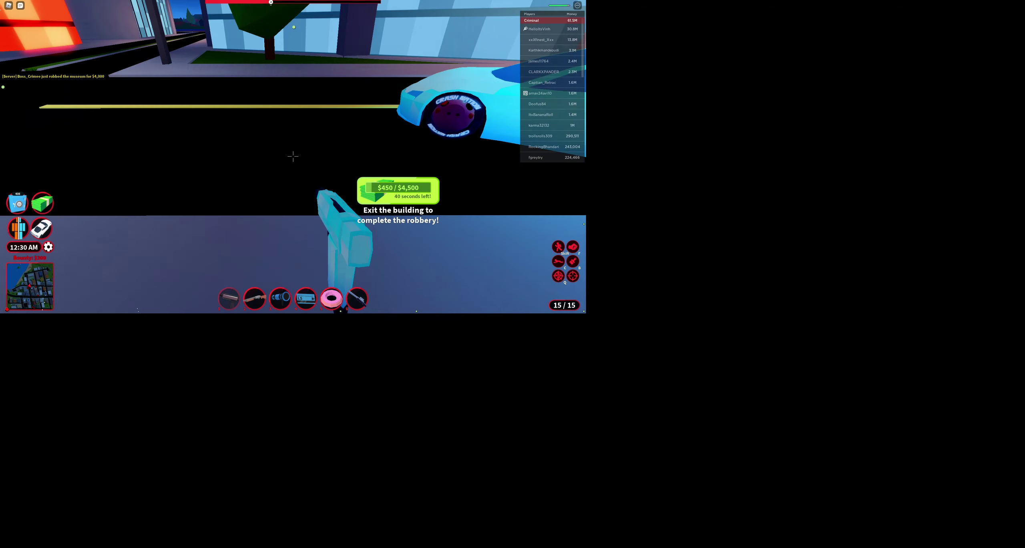
{"action": "key", "text": "w"}
{"action": "key", "text": "e"}
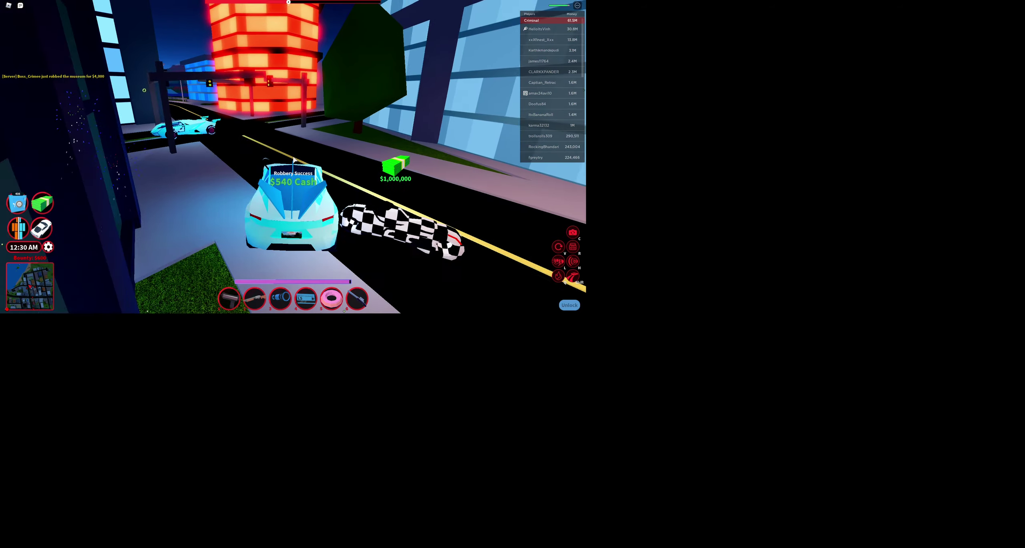
- Drive a short way down the street, then get out and walk away from the car
{"action": "key", "text": "w"}
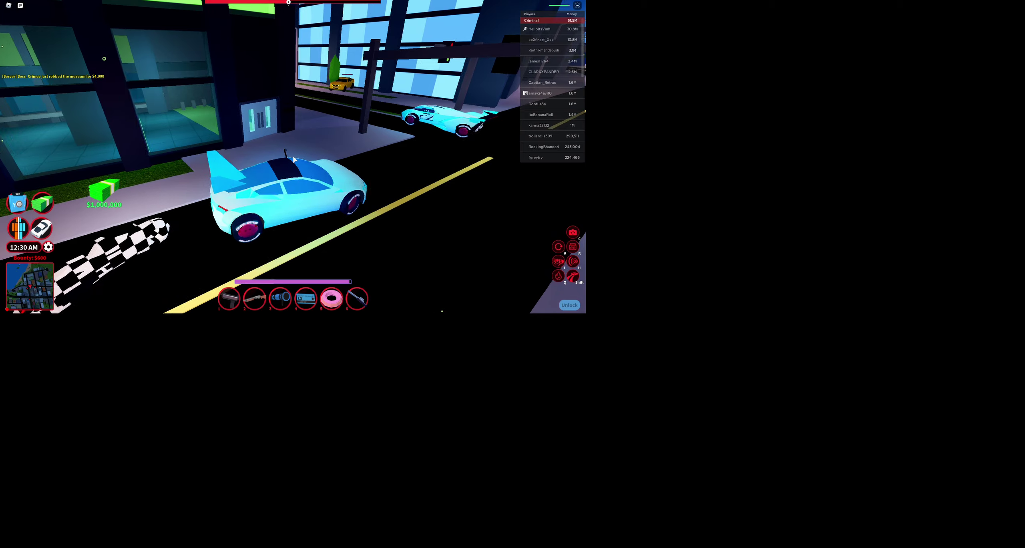
{"action": "key", "text": "w"}
{"action": "key", "text": "w"}
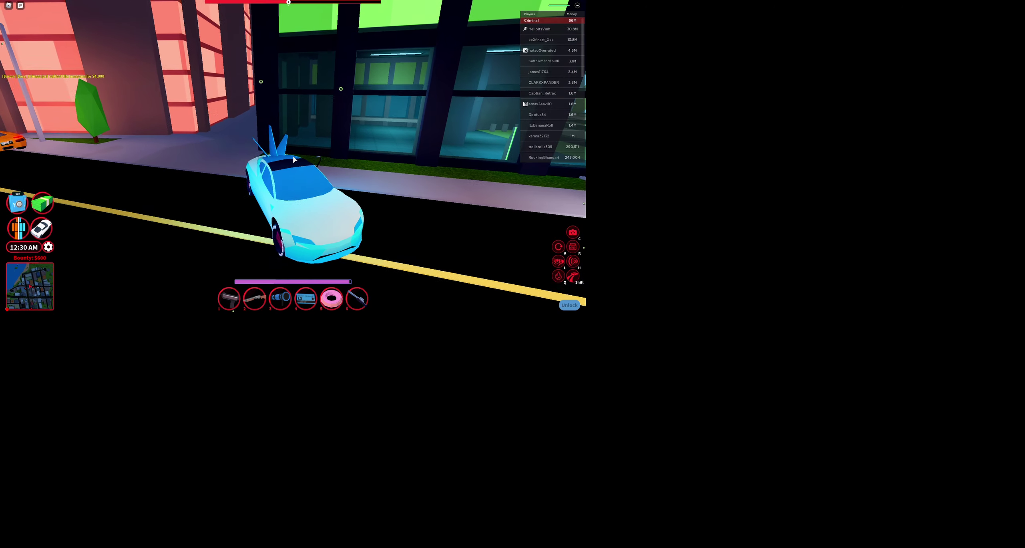
{"action": "key", "text": "e"}
{"action": "key", "text": "w"}
{"action": "key", "text": "w"}
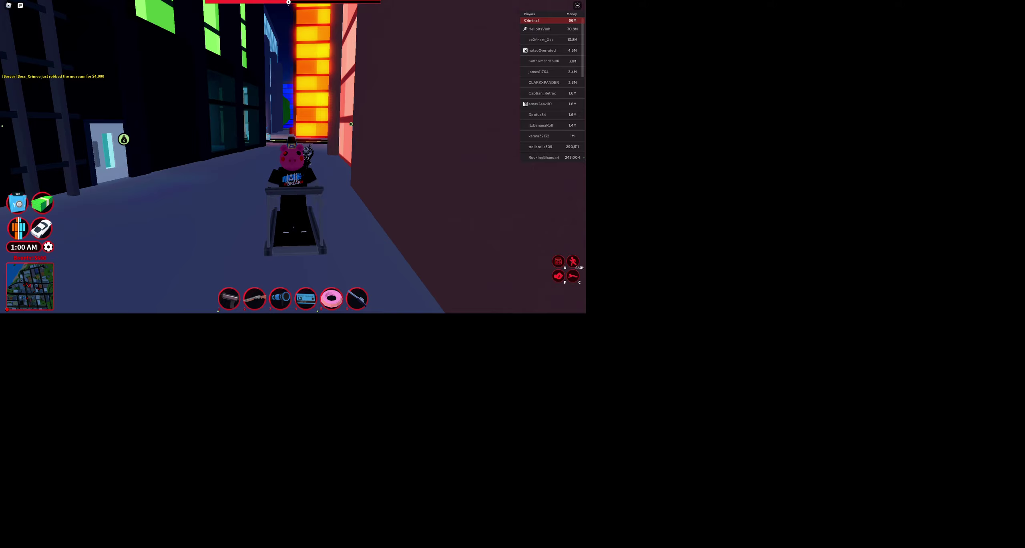
- Turn toward the door, leave the car and walk along the sidewalk toward the helicopter
{"action": "left_click_drag", "start_coordinate": [237, 195], "coordinate": [294, 160]}
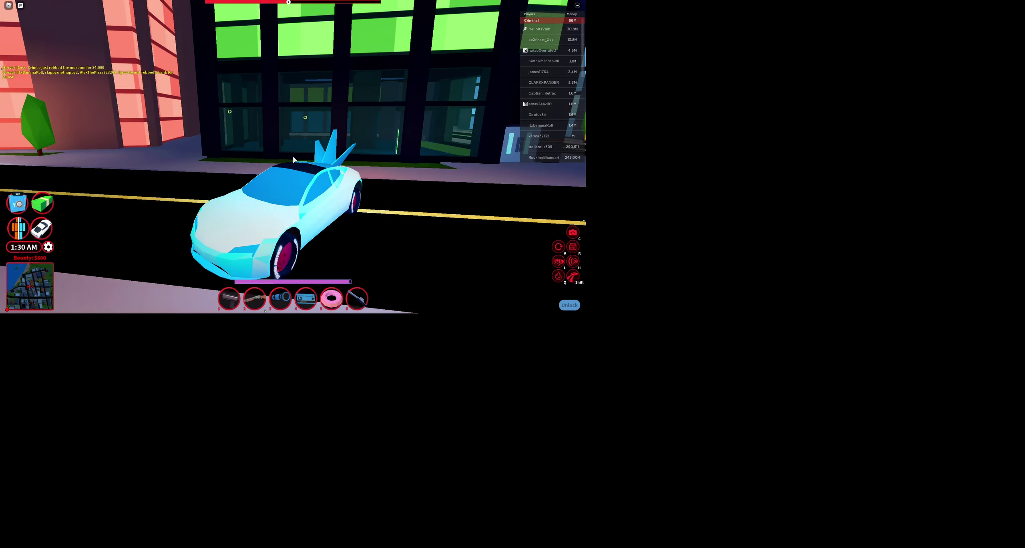
{"action": "key", "text": "space"}
{"action": "key", "text": "w"}
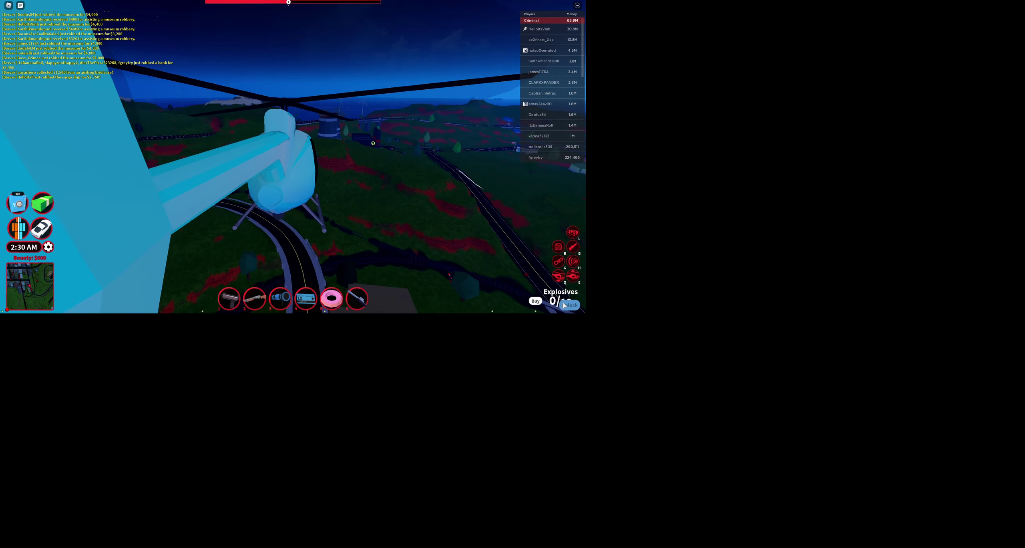
{"action": "scroll", "coordinate": [293, 157], "scroll_direction": "down", "scroll_amount": 3}
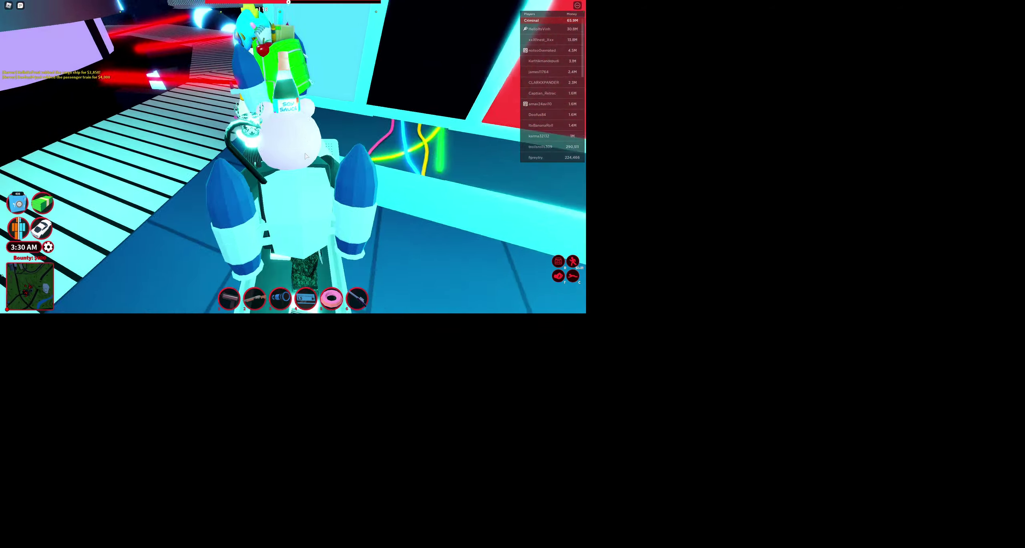
- Start the hack at the power plant's computer terminal to open its colour-matching puzzle
{"action": "key", "text": "e"}
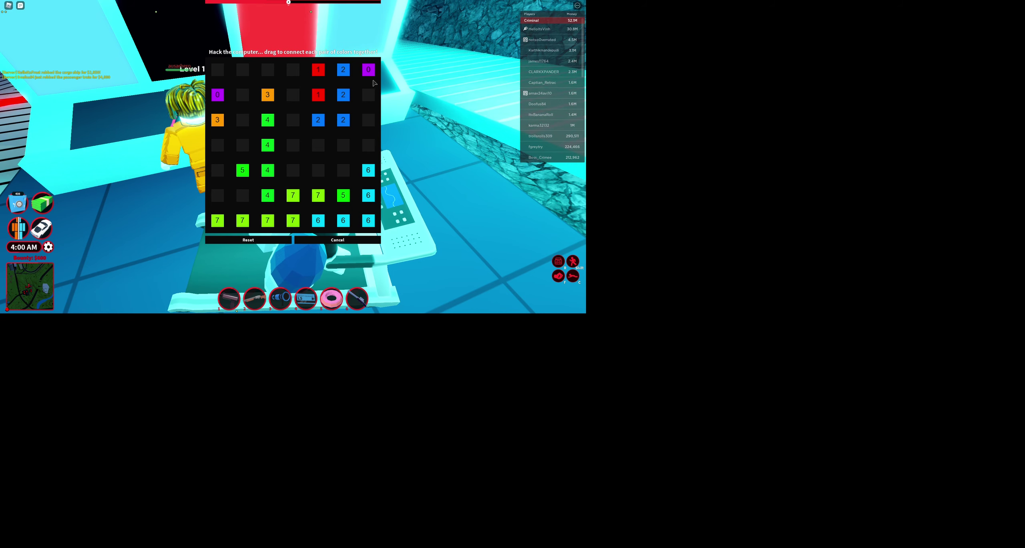
- Connect the purple and red pairs, then reroute the yellow 3 pair through the grid's middle
{"action": "left_click_drag", "start_coordinate": [367, 69], "coordinate": [297, 145]}
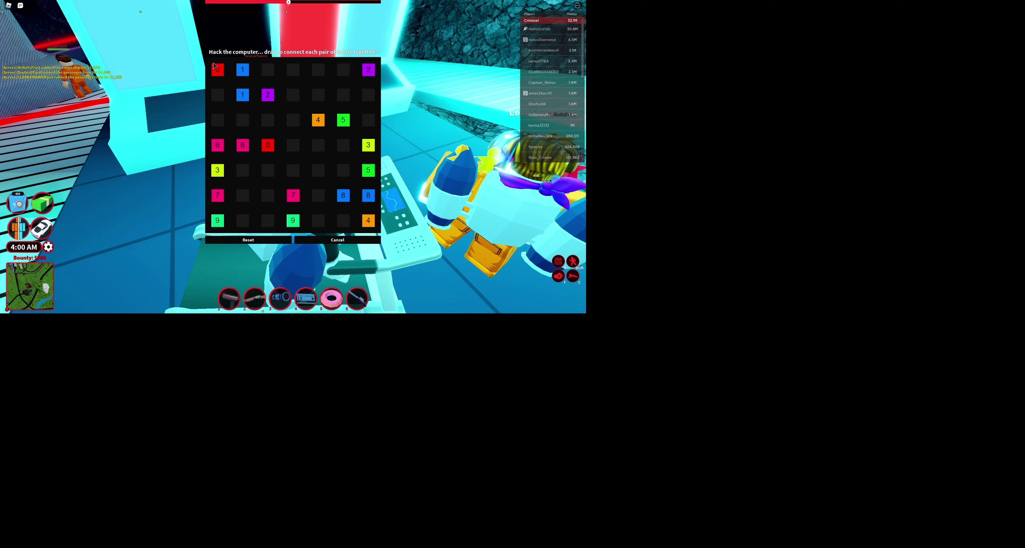
{"action": "mouse_move", "coordinate": [218, 70]}
{"action": "left_mouse_down"}
{"action": "mouse_move", "coordinate": [268, 120]}
{"action": "mouse_move", "coordinate": [368, 70]}
{"action": "left_mouse_up"}
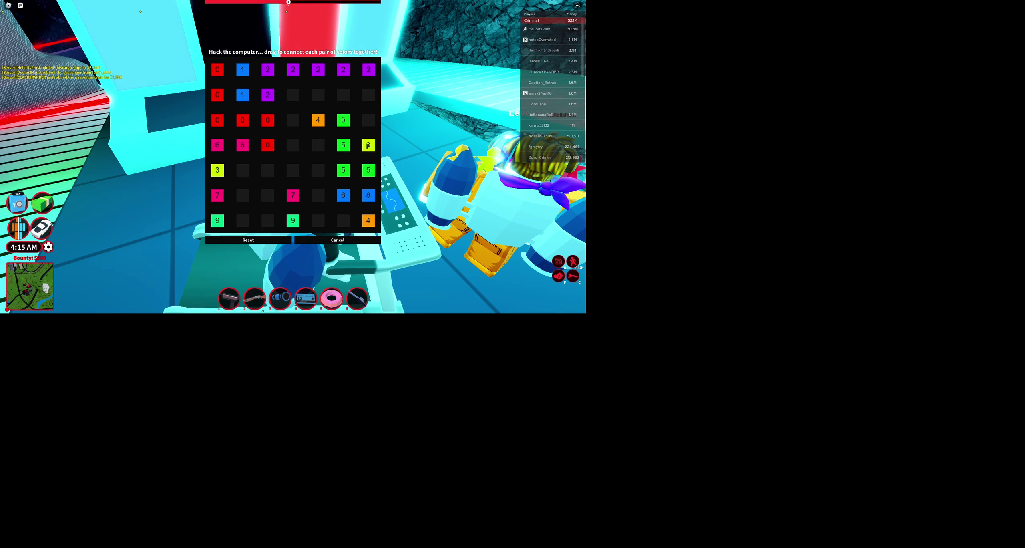
{"action": "left_click_drag", "start_coordinate": [368, 144], "coordinate": [368, 95]}
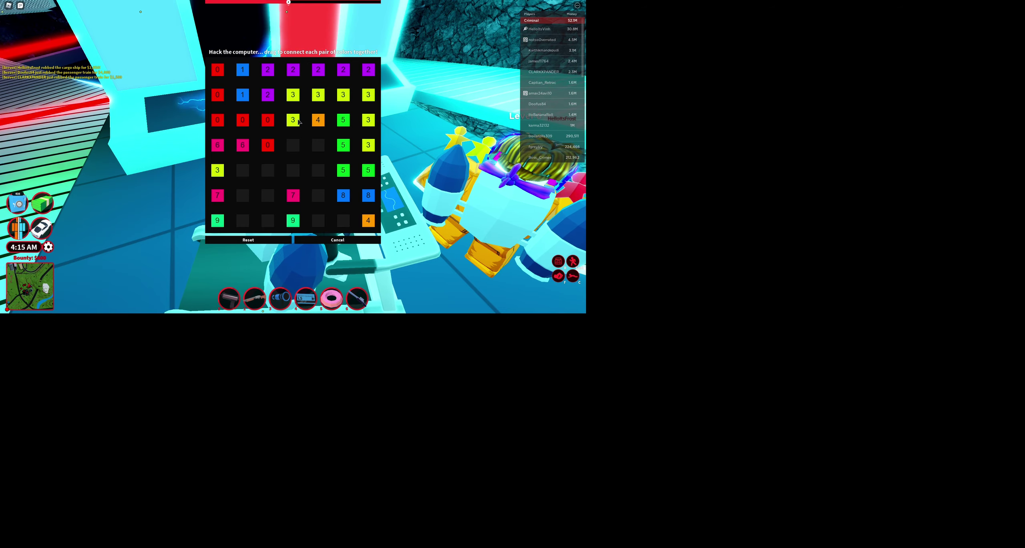
{"action": "left_click", "coordinate": [217, 170]}
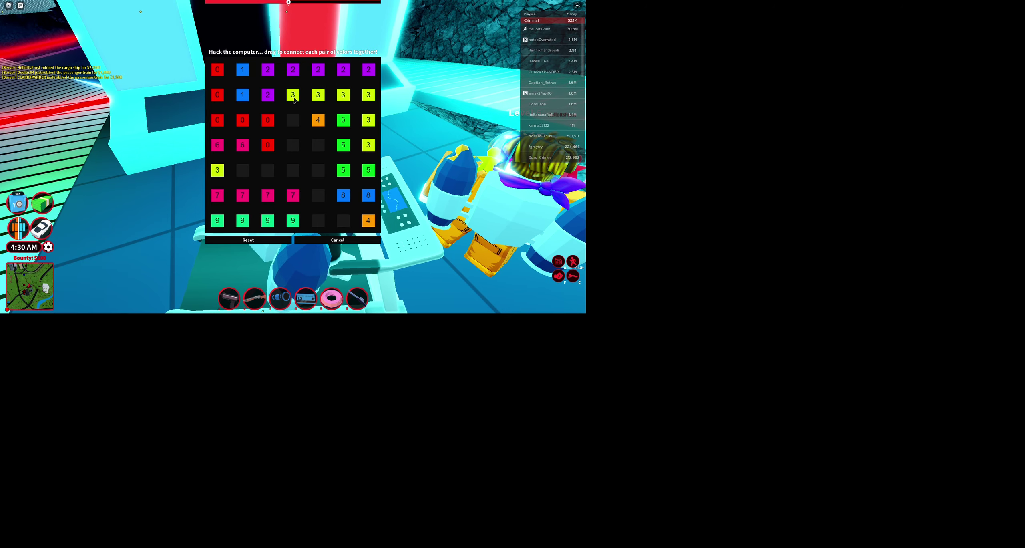
{"action": "left_click_drag", "start_coordinate": [293, 120], "coordinate": [218, 170]}
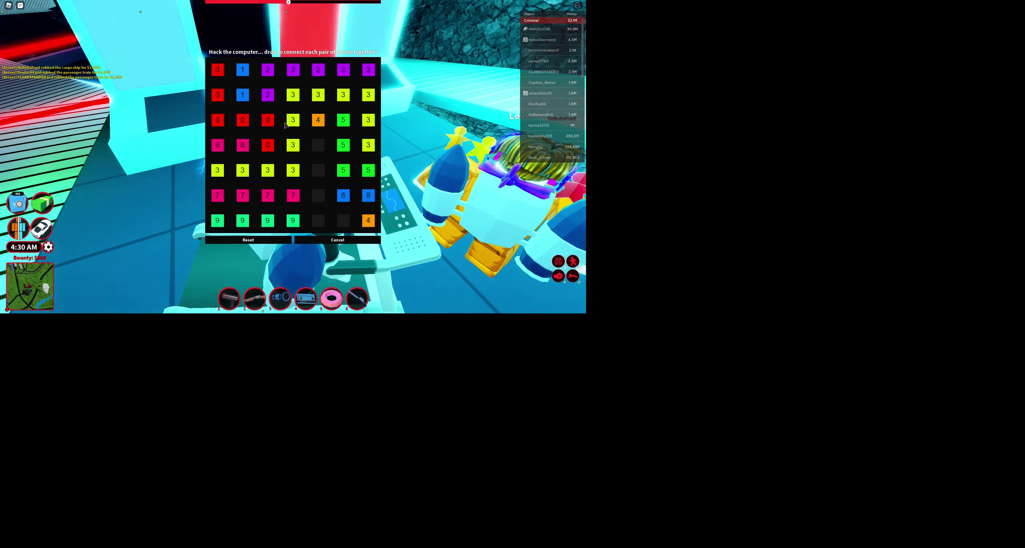